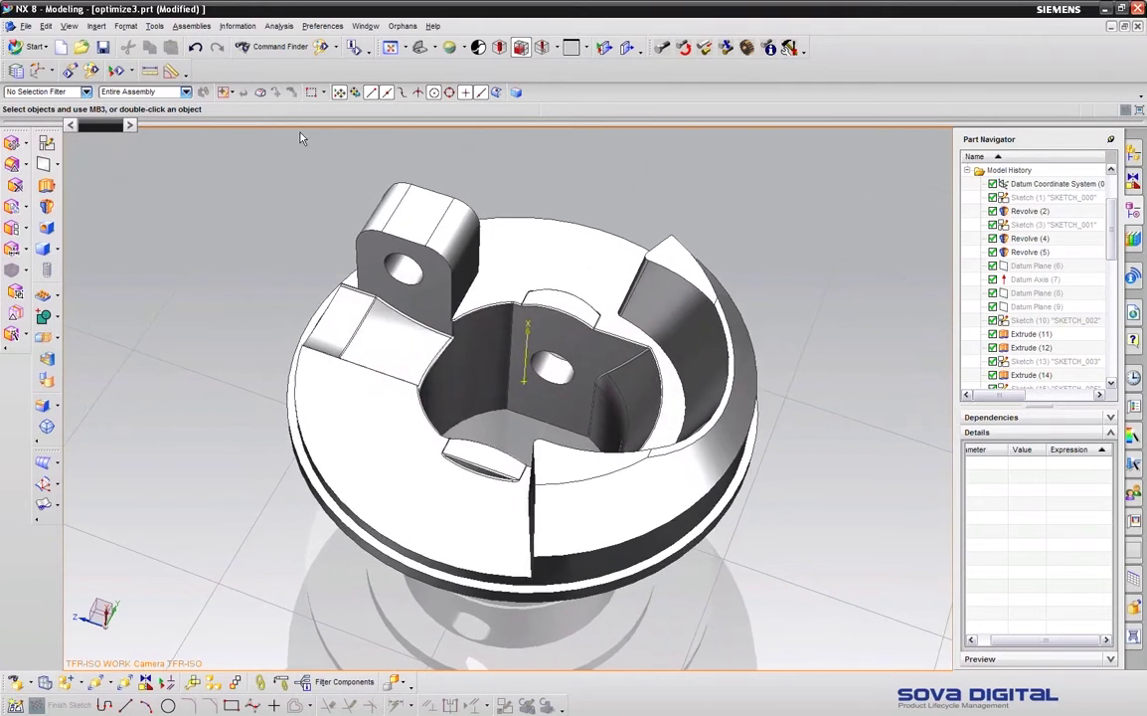
Step: Create an associative Measure Bodies measurement of the solid body, reporting volume 42804.57 mm³
{"action": "left_click", "coordinate": [279, 26]}
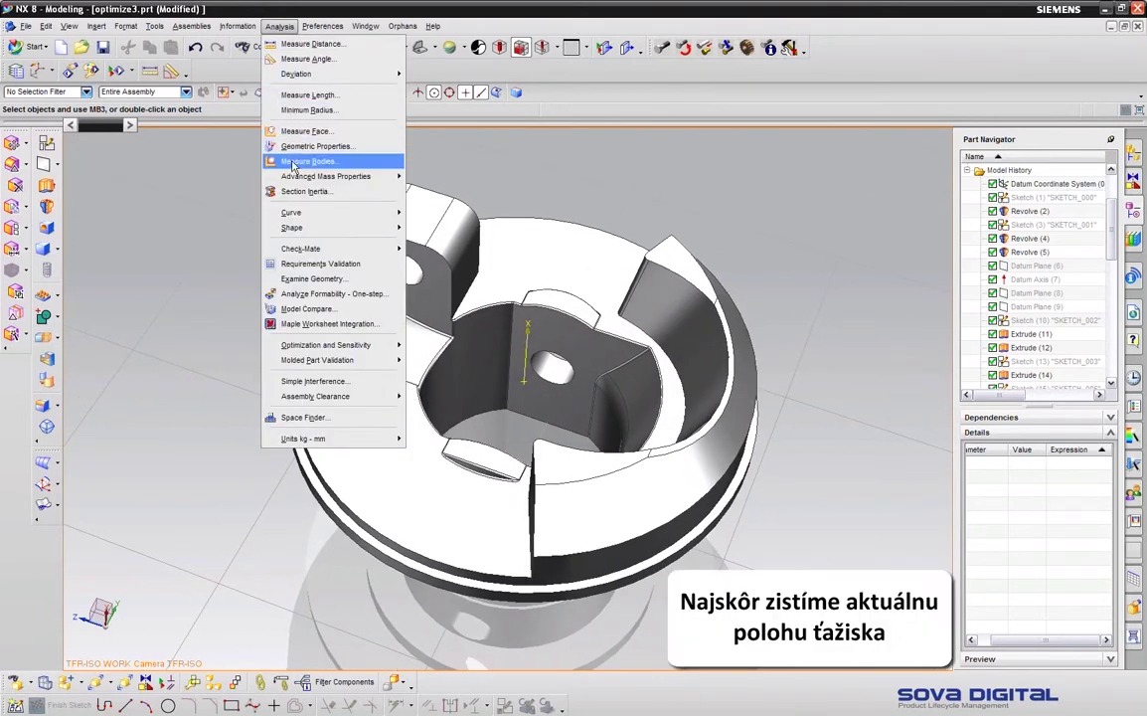
{"action": "left_click", "coordinate": [303, 161]}
{"action": "left_click", "coordinate": [402, 307]}
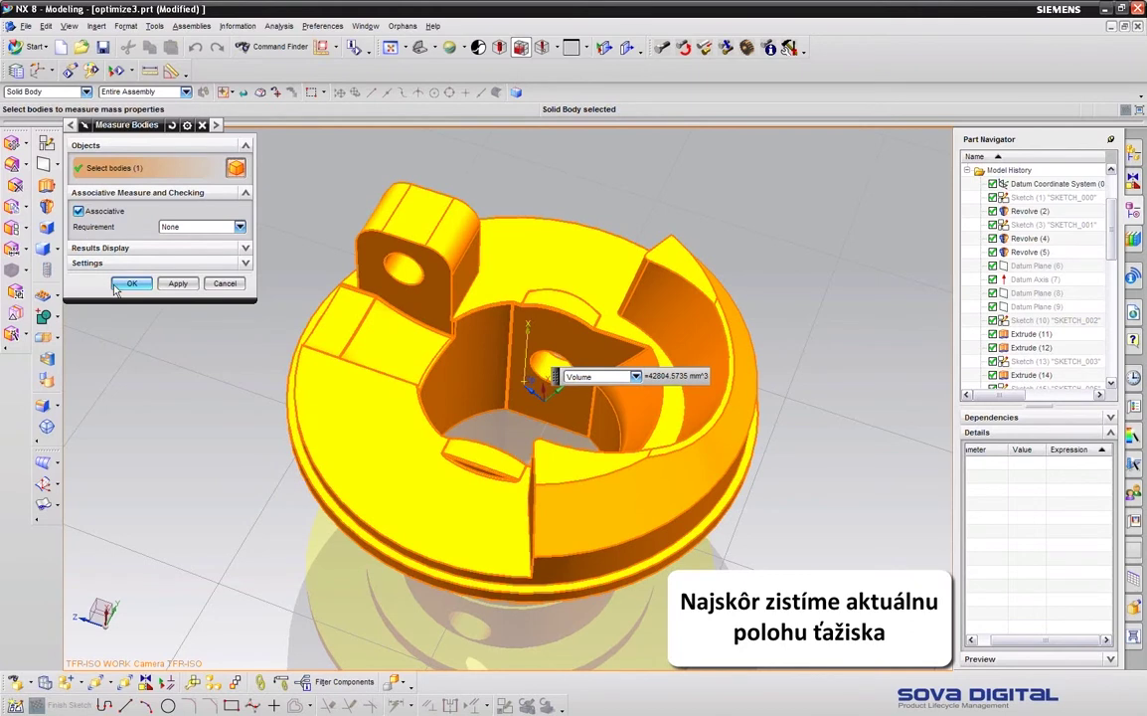
{"action": "left_click", "coordinate": [129, 284]}
{"action": "mouse_move", "coordinate": [110, 281]}
{"action": "middle_mouse_down"}
{"action": "mouse_move", "coordinate": [246, 396]}
{"action": "mouse_move", "coordinate": [553, 417]}
{"action": "middle_mouse_up"}
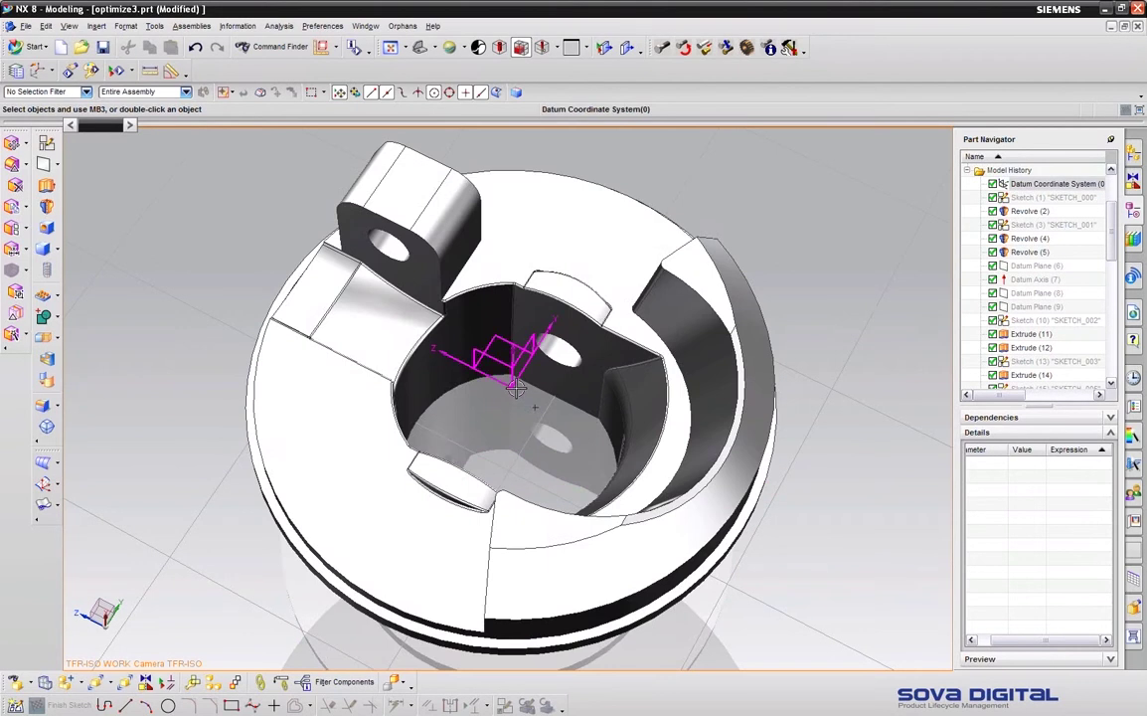
Step: Measure the associative 3.6971 mm distance from the datum axis to the Revolve(2) arc centre
{"action": "middle_click_drag", "start_coordinate": [533, 406], "coordinate": [305, 68]}
{"action": "left_click", "coordinate": [278, 26]}
{"action": "left_click", "coordinate": [299, 42]}
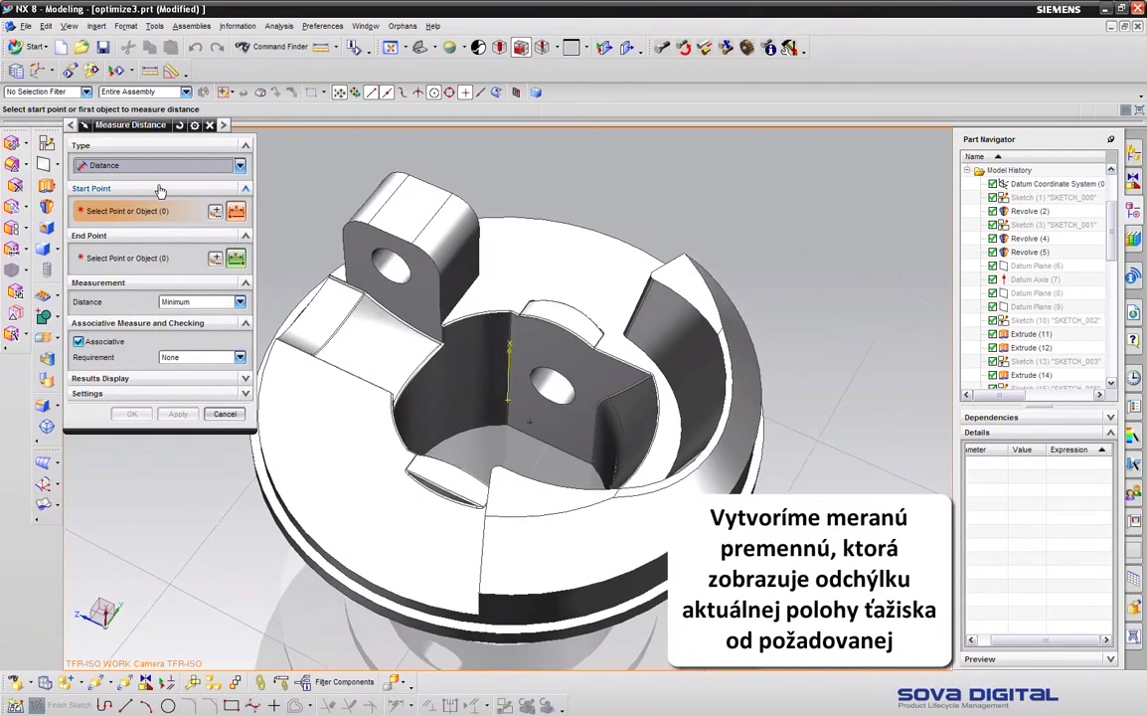
{"action": "mouse_move", "coordinate": [456, 569]}
{"action": "middle_mouse_down"}
{"action": "mouse_move", "coordinate": [499, 410]}
{"action": "mouse_move", "coordinate": [529, 467]}
{"action": "mouse_move", "coordinate": [341, 466]}
{"action": "middle_mouse_up"}
{"action": "left_click", "coordinate": [499, 406]}
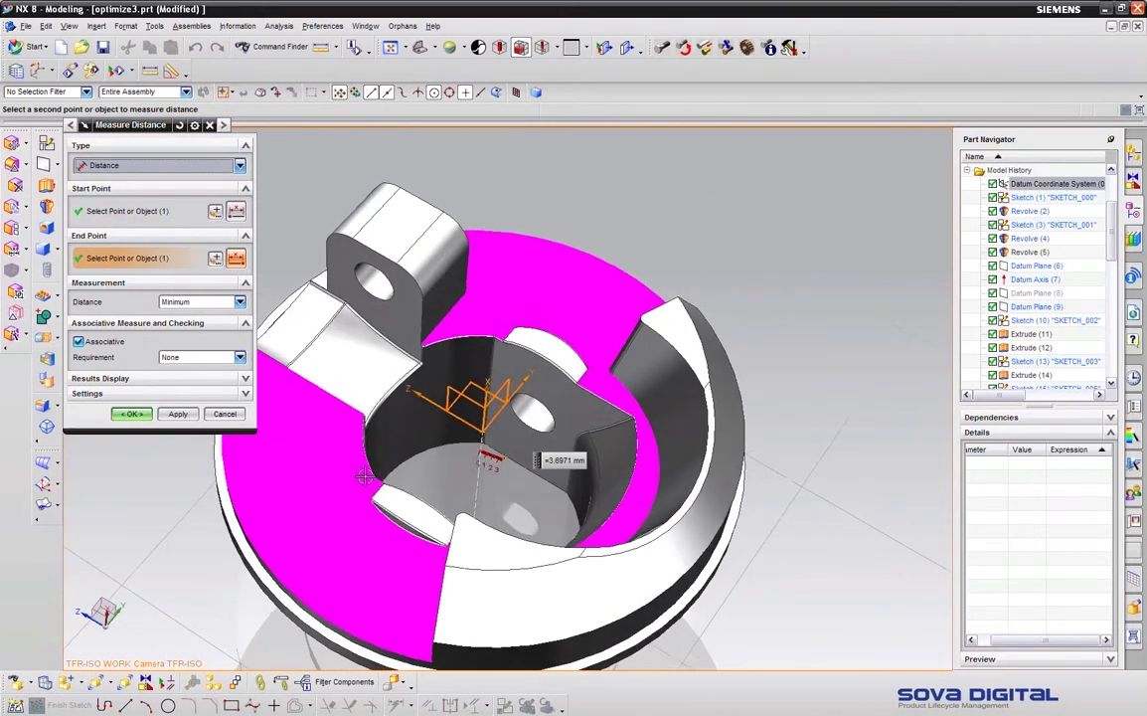
{"action": "left_click", "coordinate": [341, 466]}
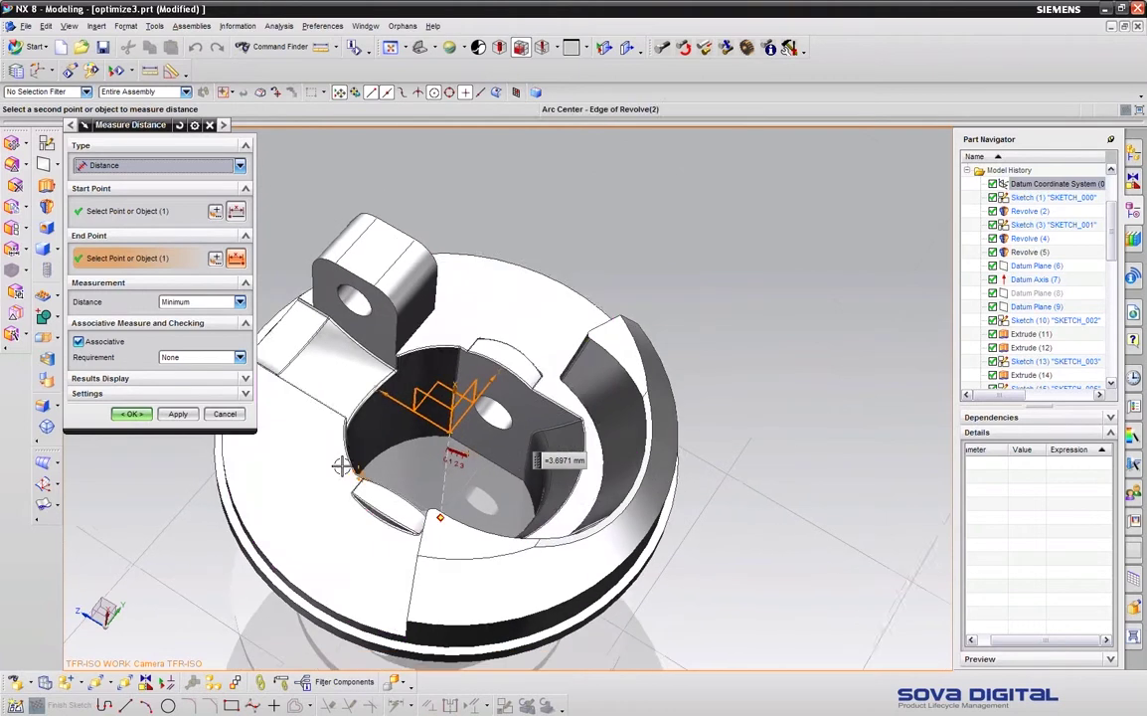
{"action": "left_click", "coordinate": [130, 415]}
{"action": "left_click_drag", "start_coordinate": [1115, 236], "coordinate": [1095, 396]}
{"action": "scroll", "coordinate": [1112, 254], "scroll_direction": "down", "scroll_amount": 10}
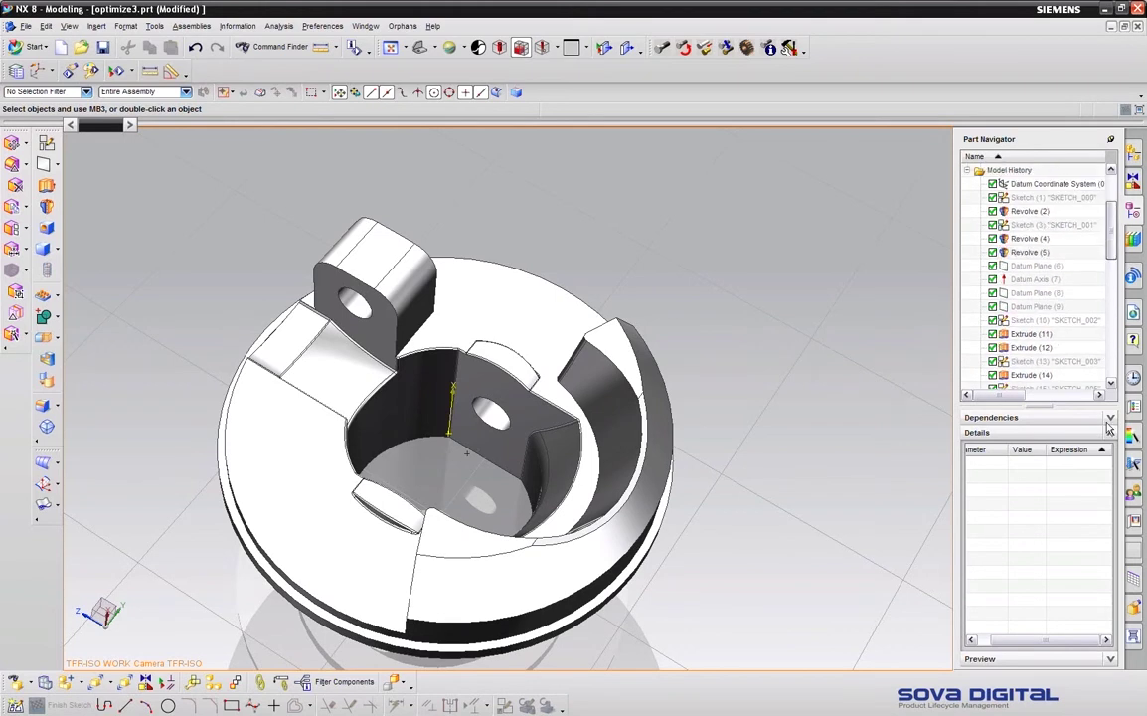
Step: Rename the expression of Distance Measurement (49) from p621 to PT
{"action": "left_click", "coordinate": [1053, 375]}
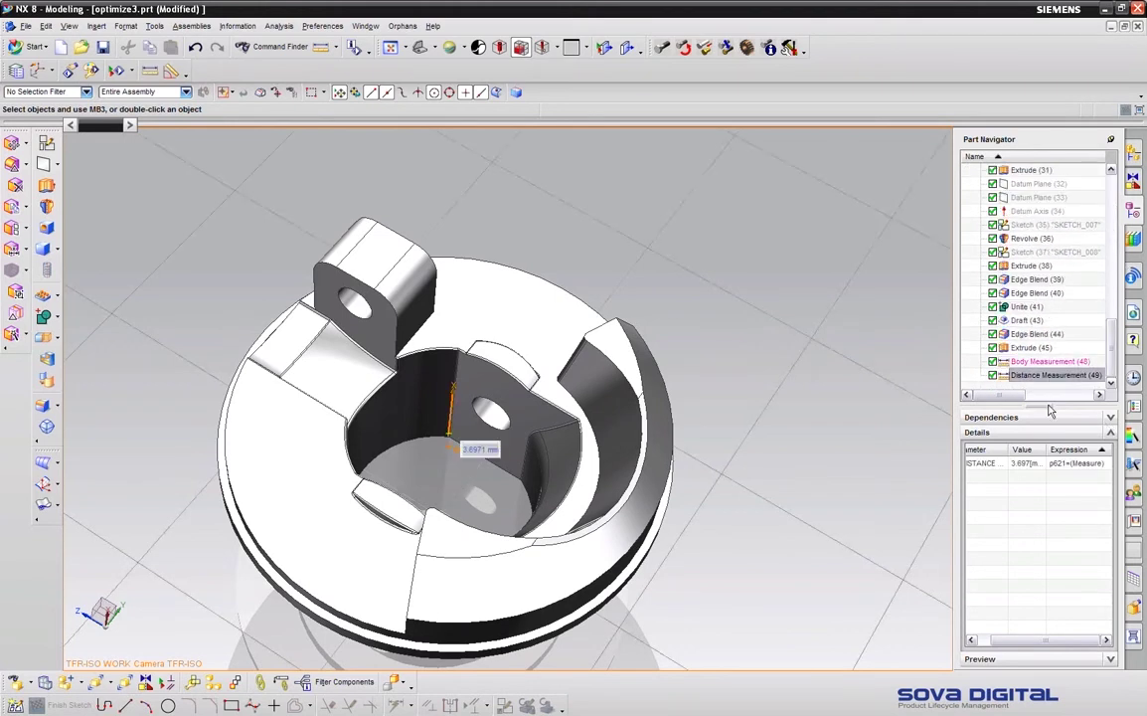
{"action": "left_click", "coordinate": [1071, 467]}
{"action": "right_click", "coordinate": [1074, 467]}
{"action": "left_click", "coordinate": [1084, 474]}
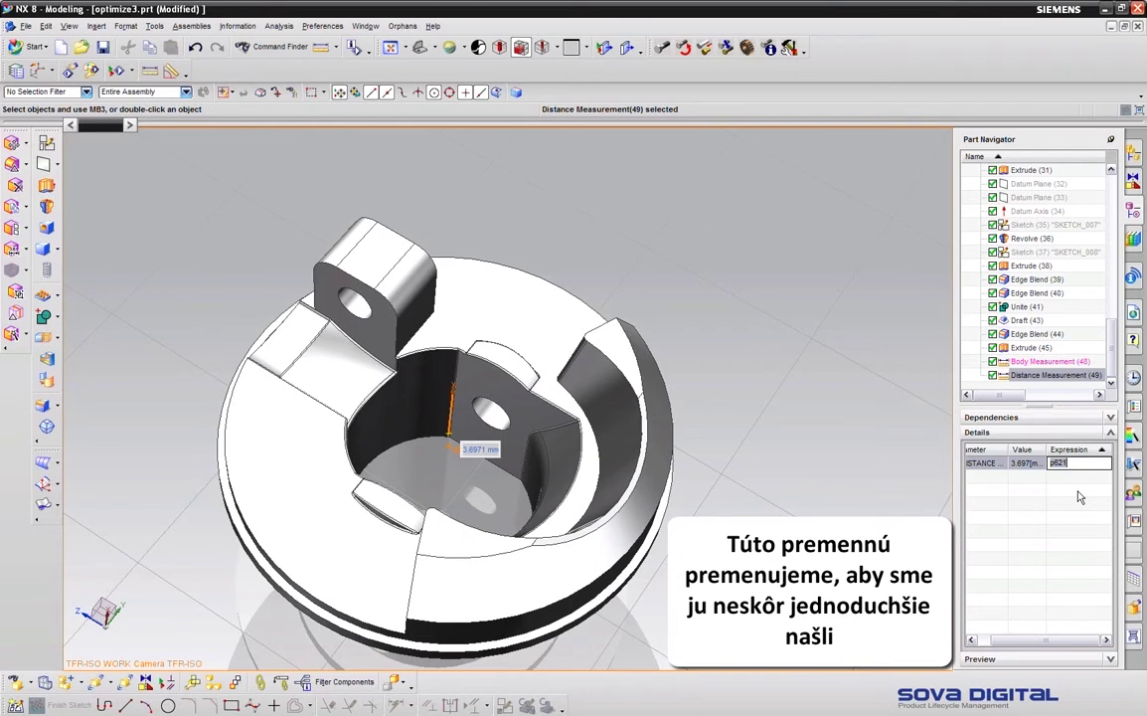
{"action": "type", "text": "PT"}
{"action": "key", "text": "Return"}
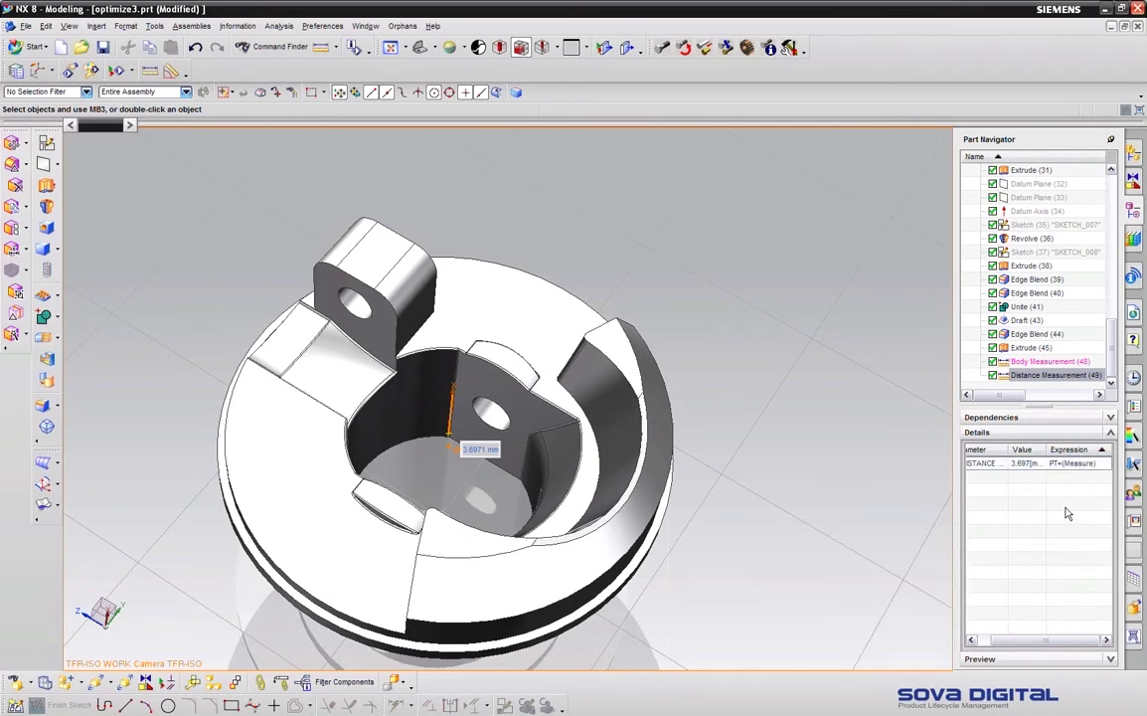
{"action": "middle_click_drag", "start_coordinate": [865, 460], "coordinate": [840, 400]}
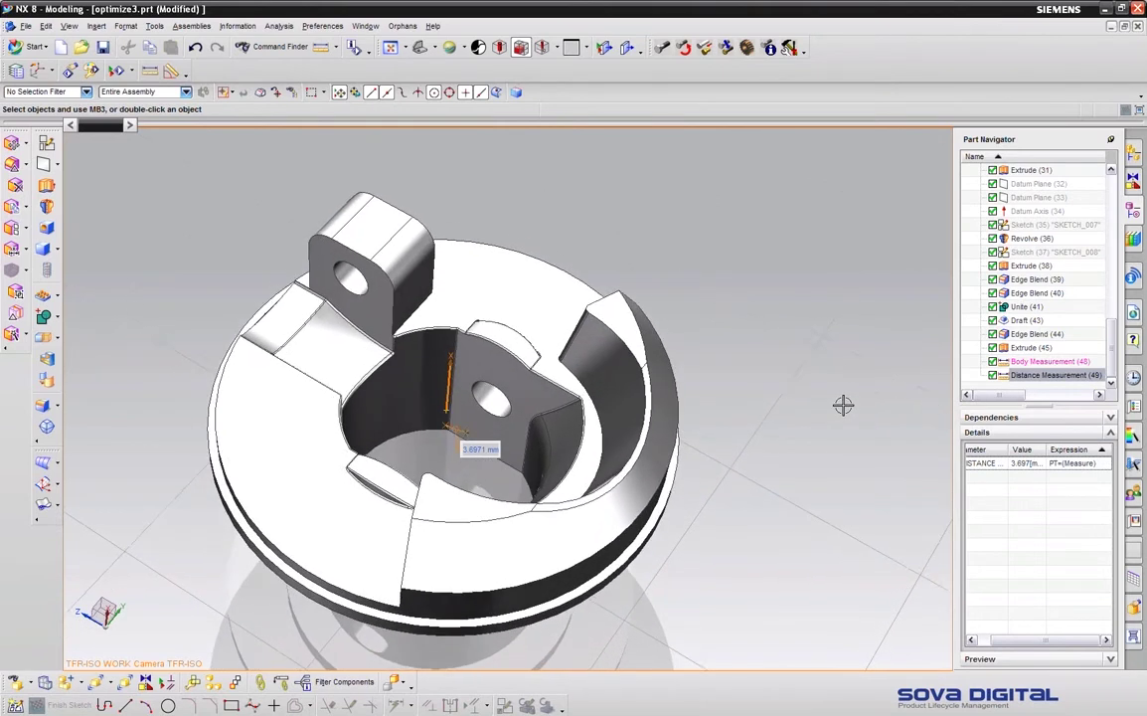
{"action": "key", "text": "Escape"}
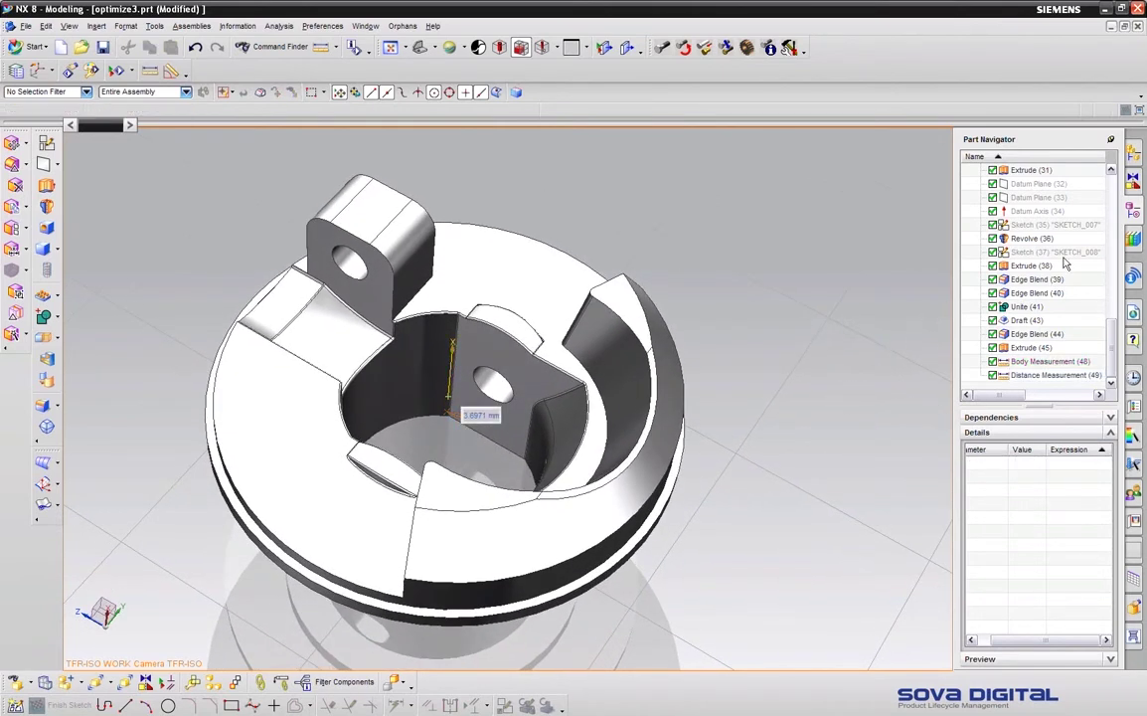
Step: Inspect SKETCH_001's dimensions, including Weight 11.618, then finish the sketch
{"action": "left_click_drag", "start_coordinate": [1111, 343], "coordinate": [1110, 226]}
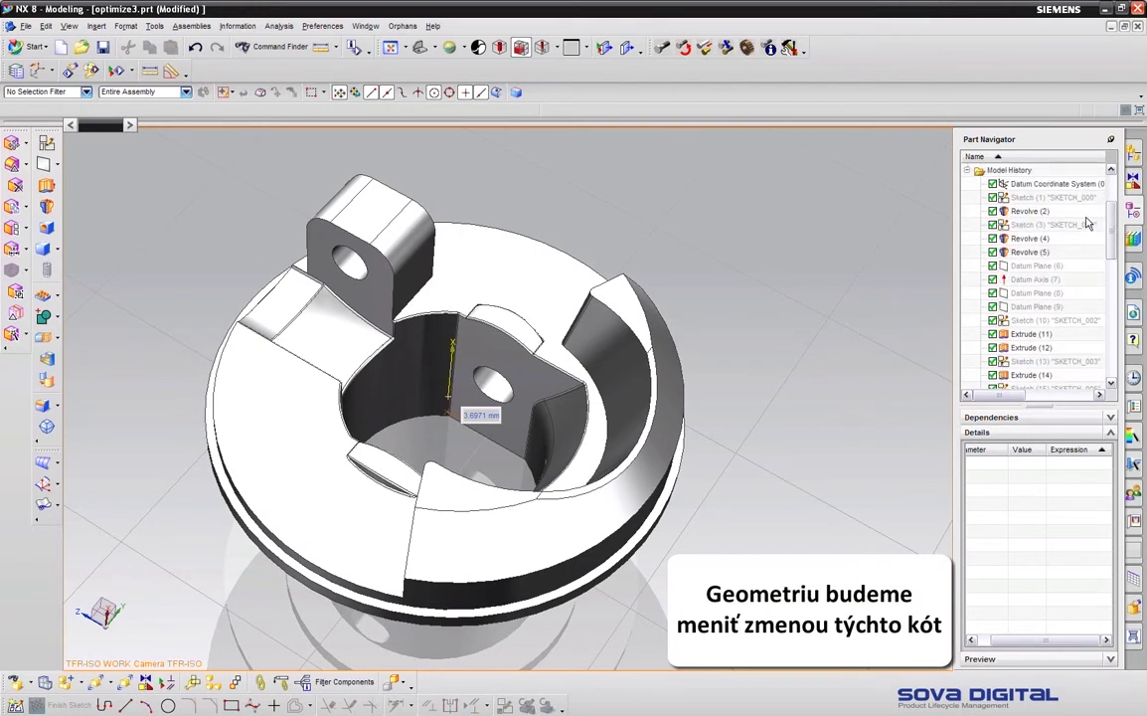
{"action": "double_click", "coordinate": [1079, 230]}
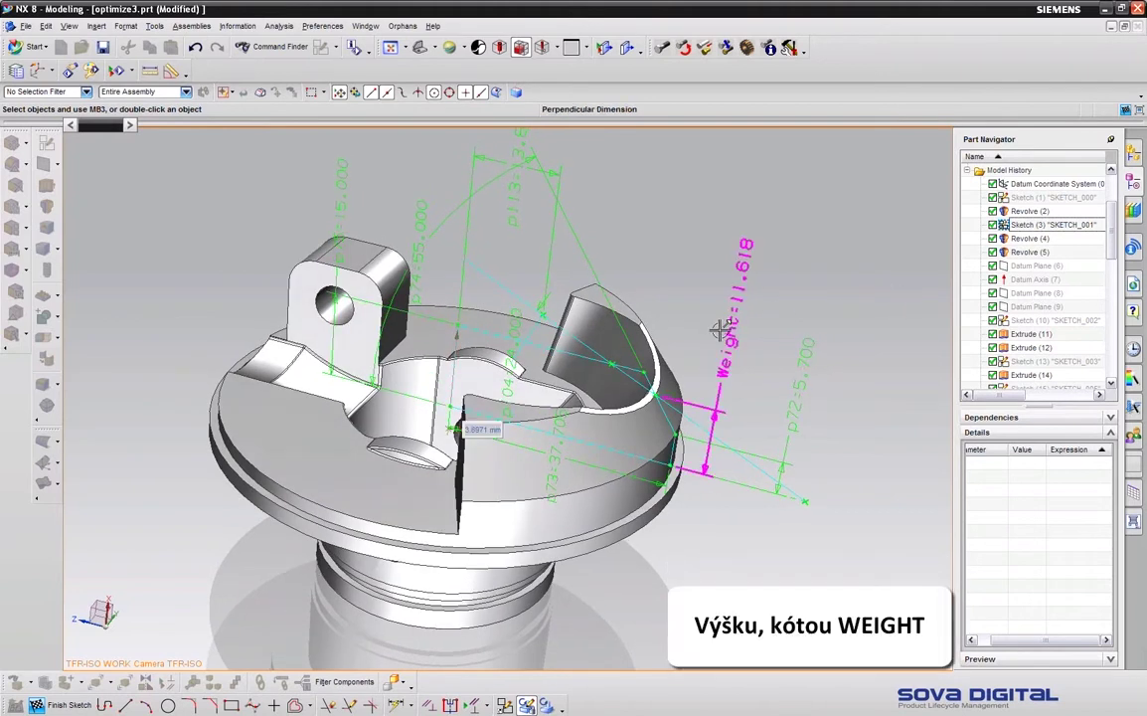
{"action": "middle_click_drag", "start_coordinate": [947, 255], "coordinate": [355, 581]}
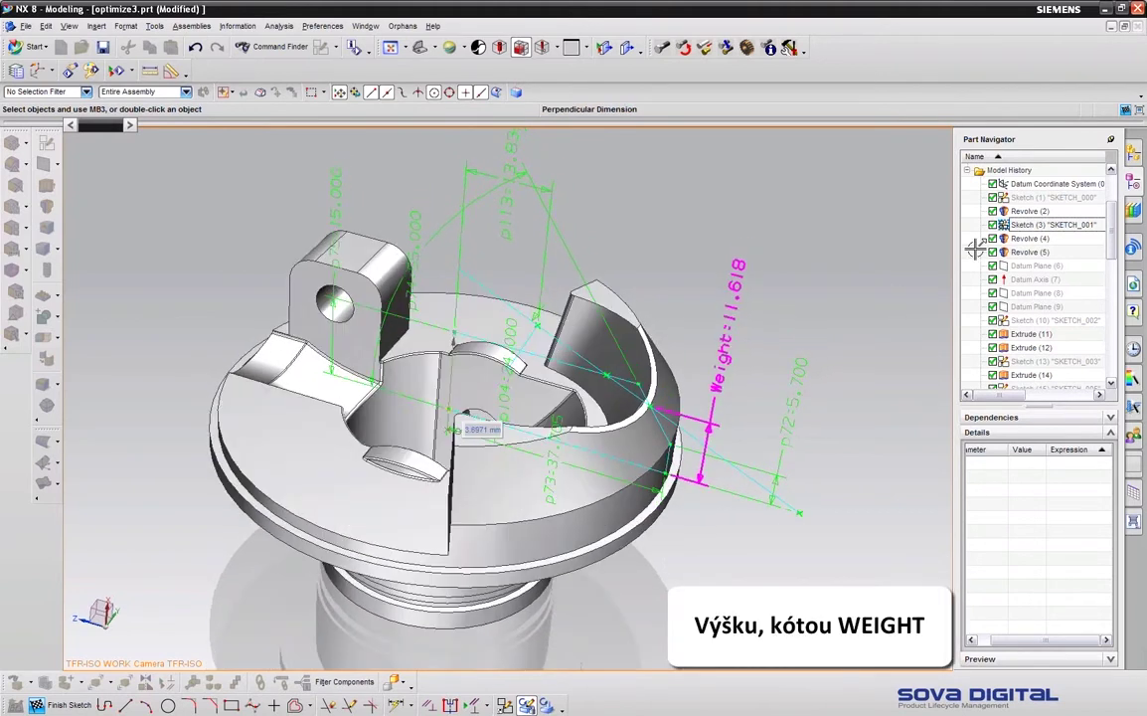
{"action": "left_click", "coordinate": [36, 704]}
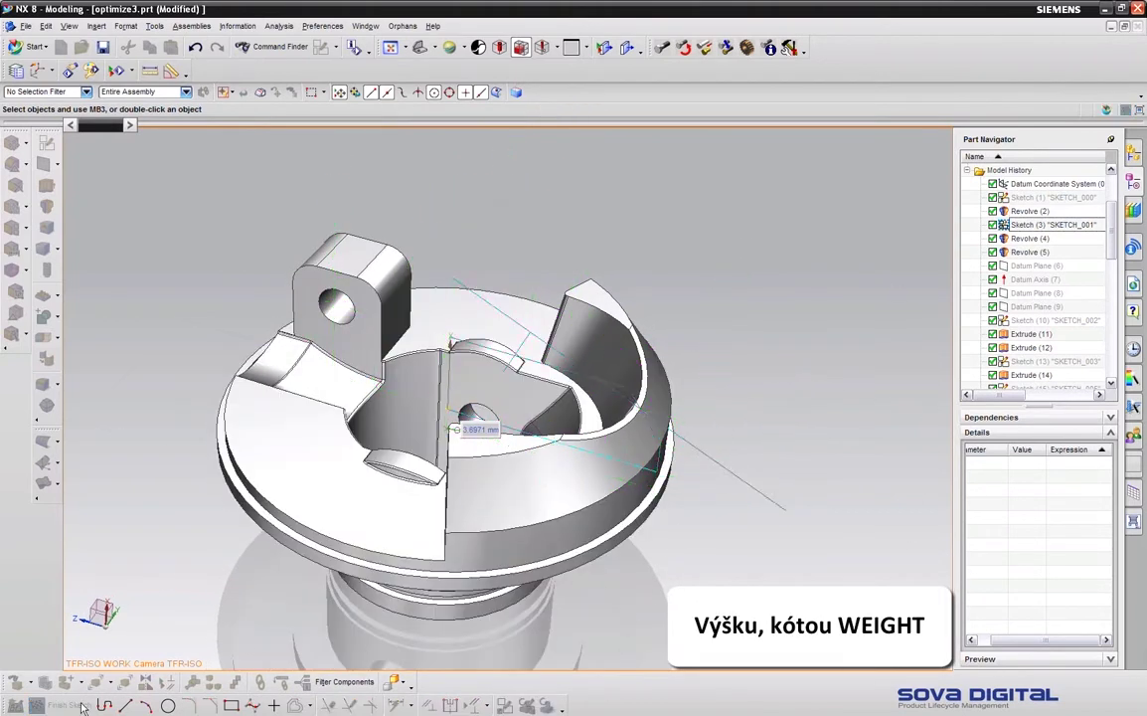
{"action": "left_click", "coordinate": [1026, 239]}
{"action": "right_click", "coordinate": [1027, 239]}
Step: Drive Revolve (4)'s end angle with left_rev and Revolve (5)'s with right_rev
{"action": "left_click", "coordinate": [1063, 373]}
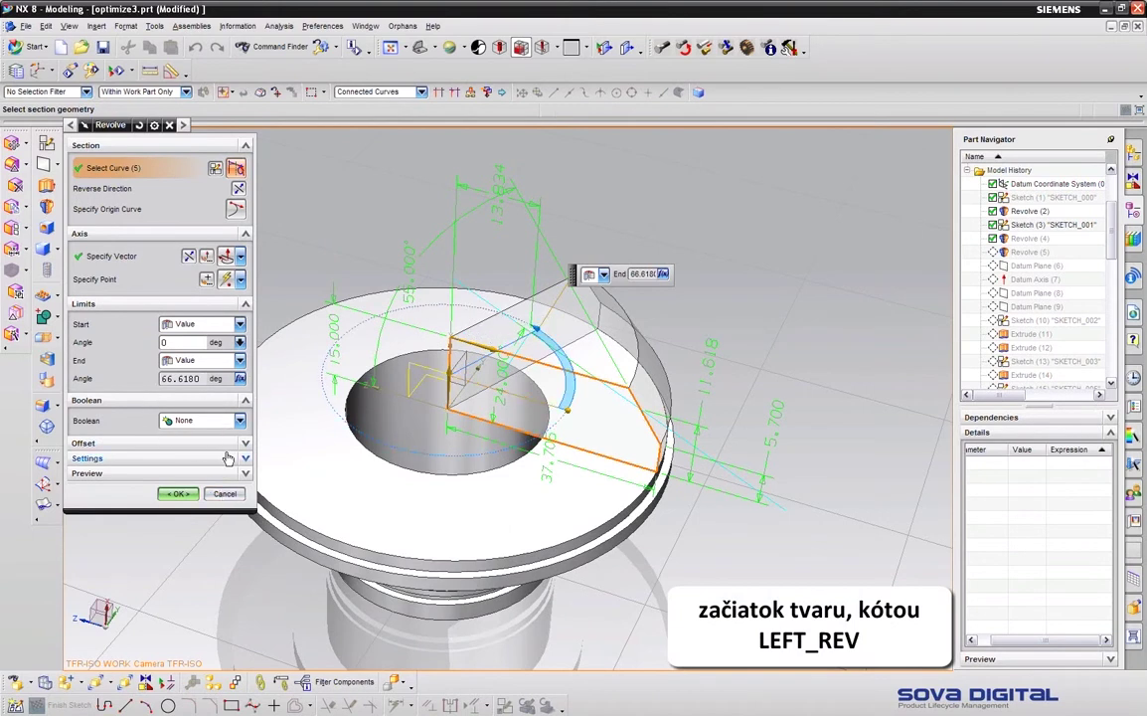
{"action": "left_click", "coordinate": [225, 493]}
{"action": "left_click", "coordinate": [1027, 240]}
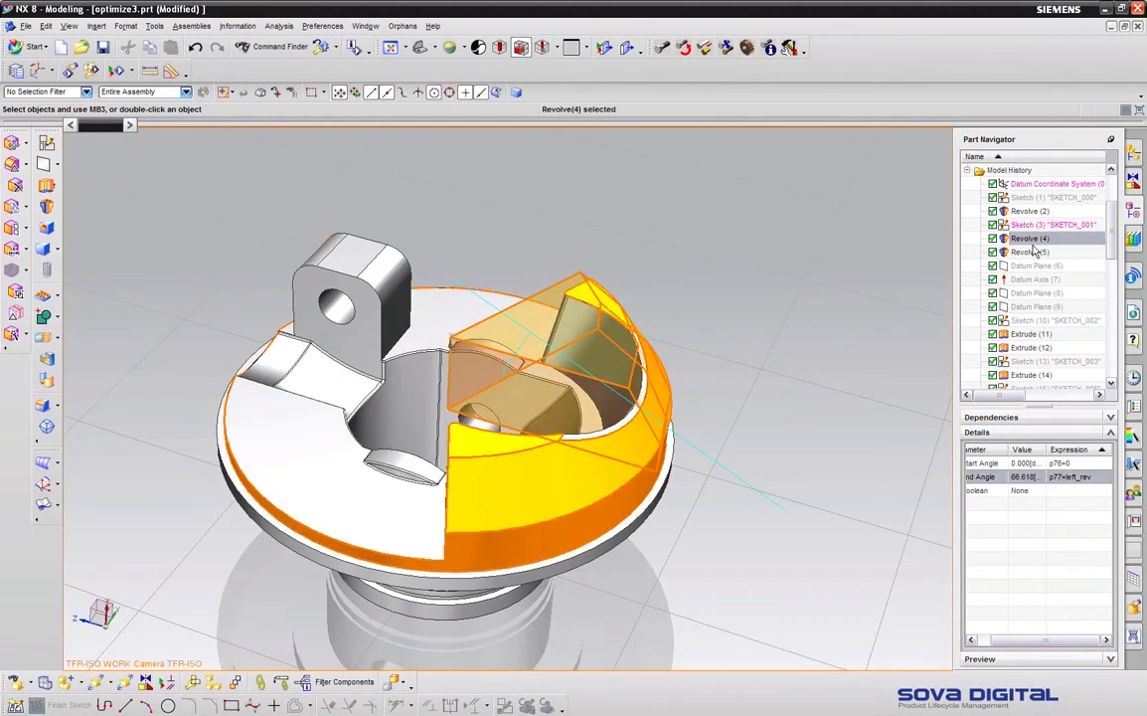
{"action": "left_click", "coordinate": [1030, 251]}
{"action": "double_click", "coordinate": [1030, 254]}
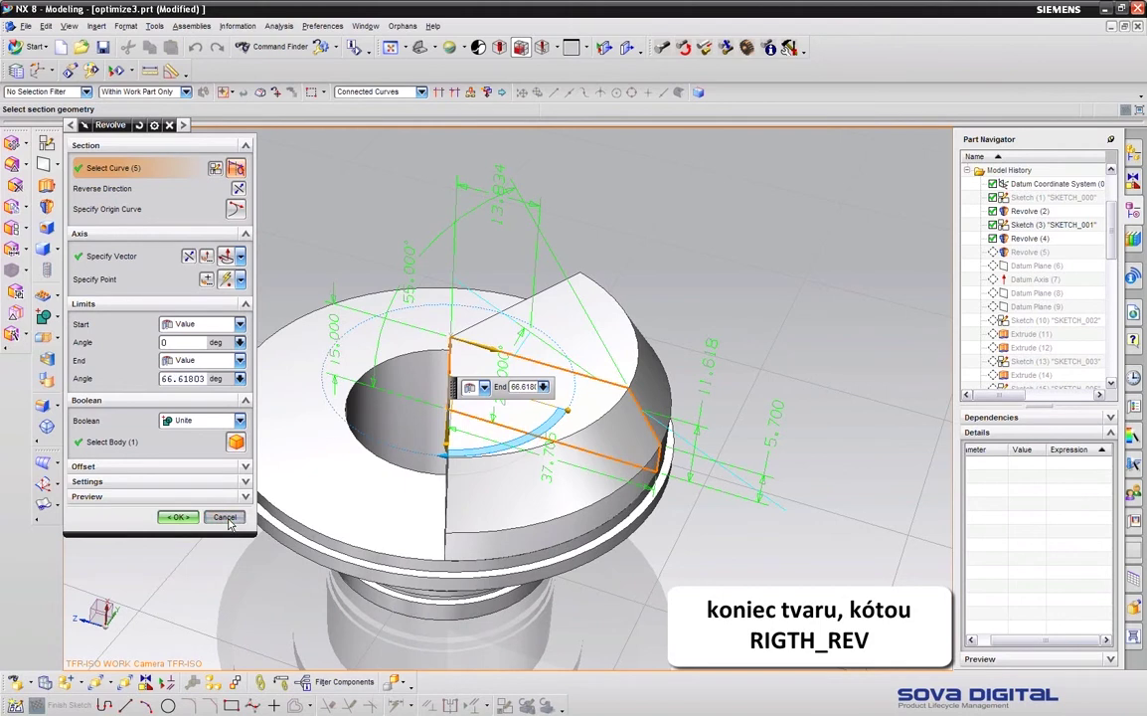
{"action": "left_click", "coordinate": [177, 515]}
{"action": "left_click", "coordinate": [1033, 252]}
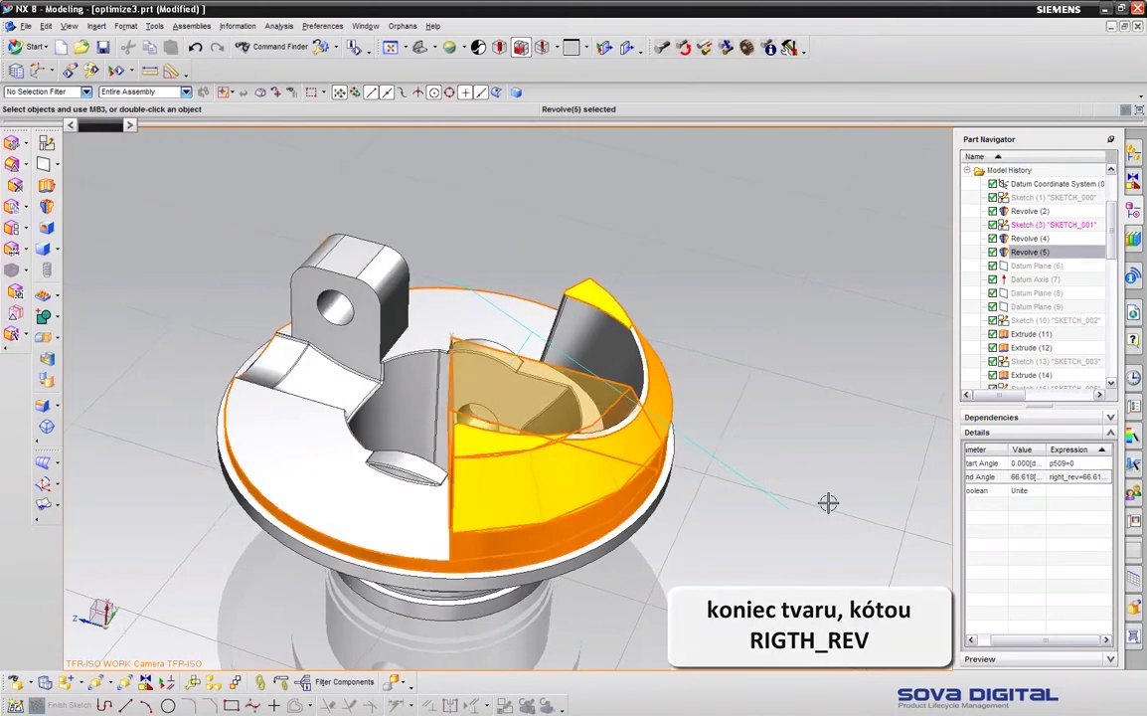
{"action": "key", "text": "Escape"}
Step: Hide all sketches via Ctrl+W and view the part from above
{"action": "key", "text": "ctrl+w"}
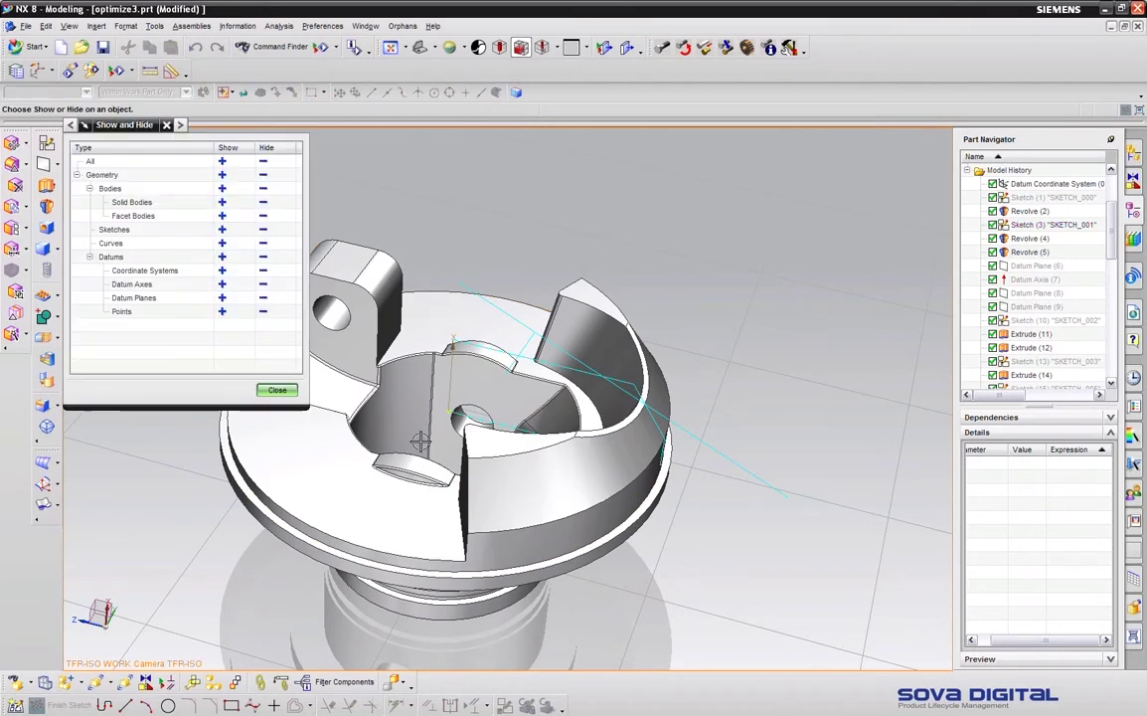
{"action": "left_click", "coordinate": [262, 231]}
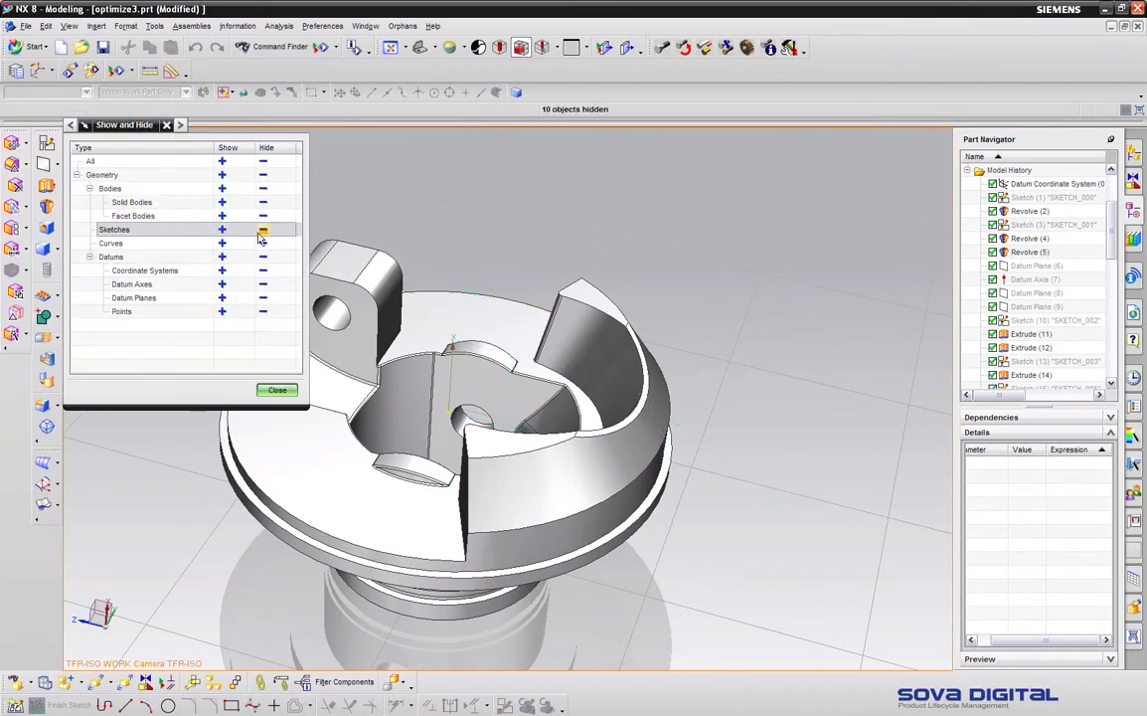
{"action": "left_click", "coordinate": [277, 389]}
{"action": "key", "text": "End"}
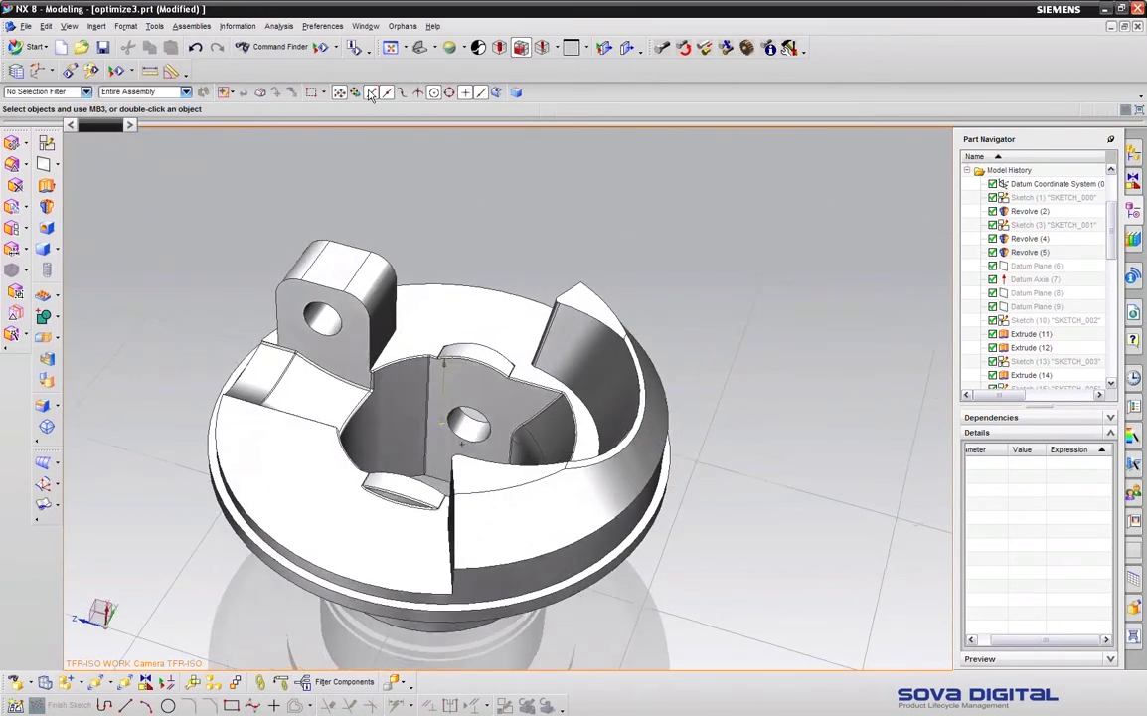
Step: Create a new optimization study named tazisko
{"action": "left_click", "coordinate": [279, 26]}
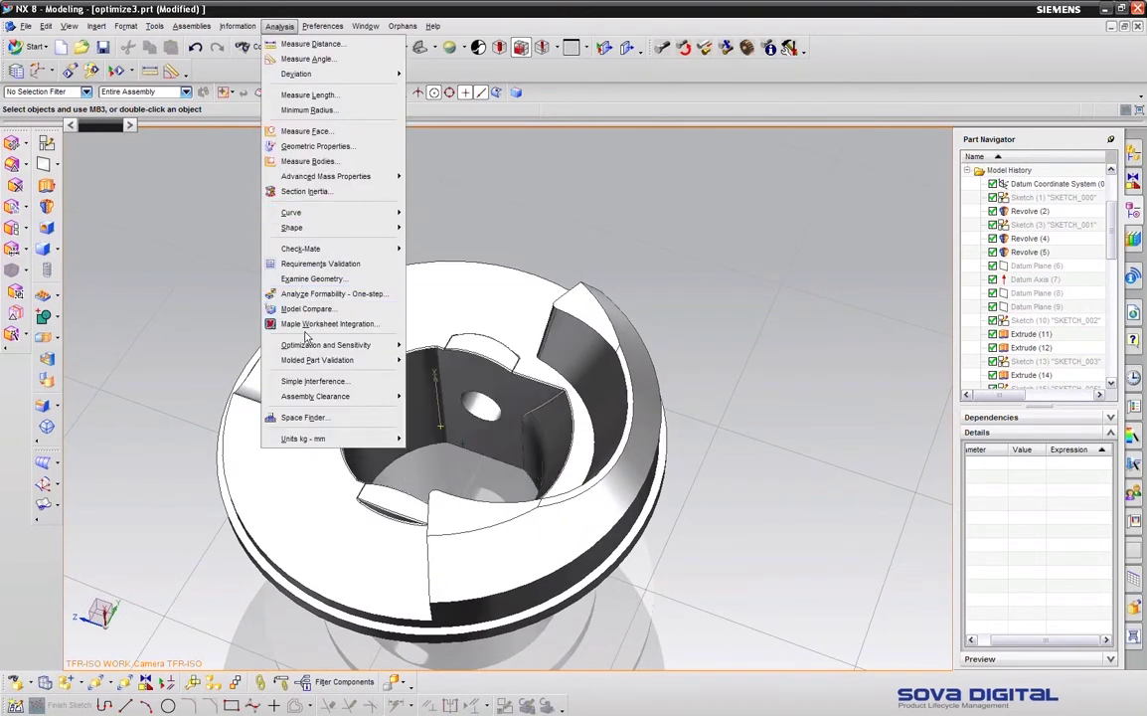
{"action": "mouse_move", "coordinate": [325, 345]}
{"action": "left_click", "coordinate": [437, 345]}
{"action": "key", "text": "ctrl+f"}
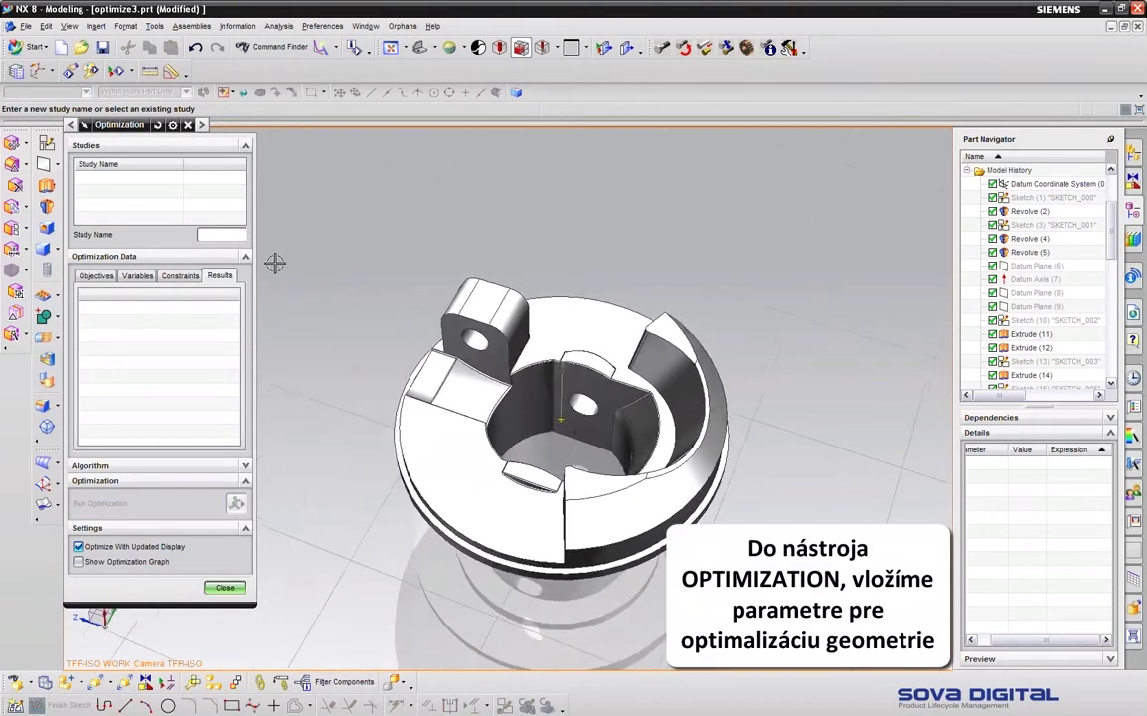
{"action": "type", "text": "tazisko"}
{"action": "key", "text": "Return"}
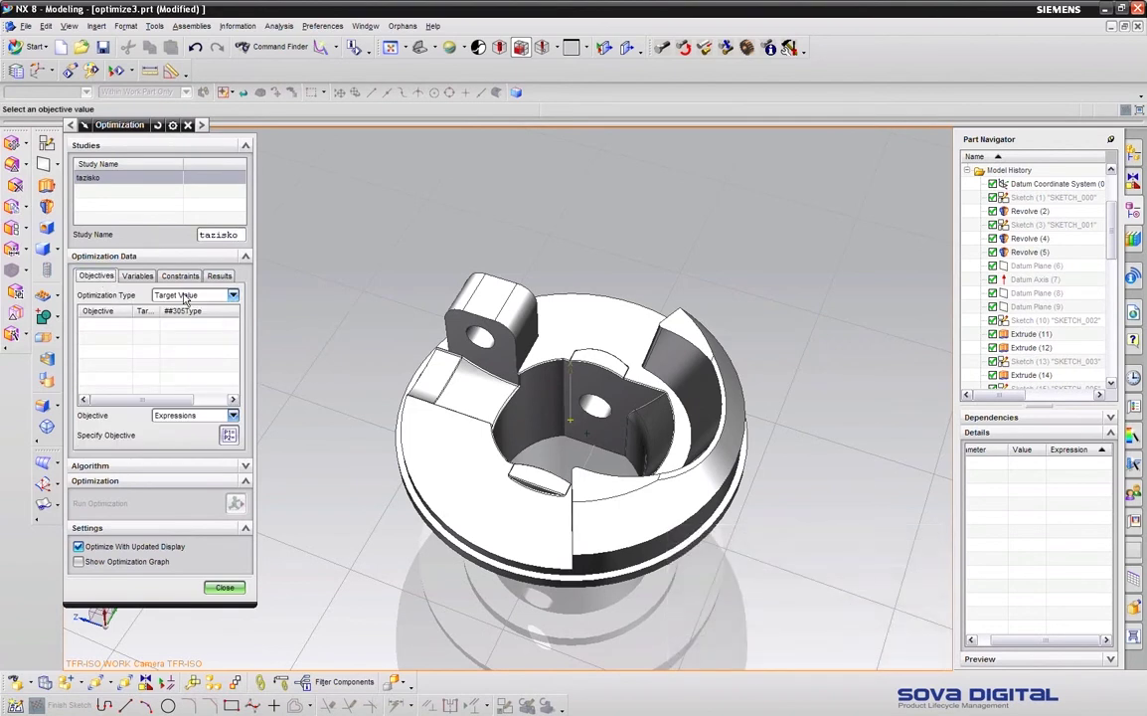
Step: Set expression PT as the study objective with a target value of 0
{"action": "left_click", "coordinate": [226, 434]}
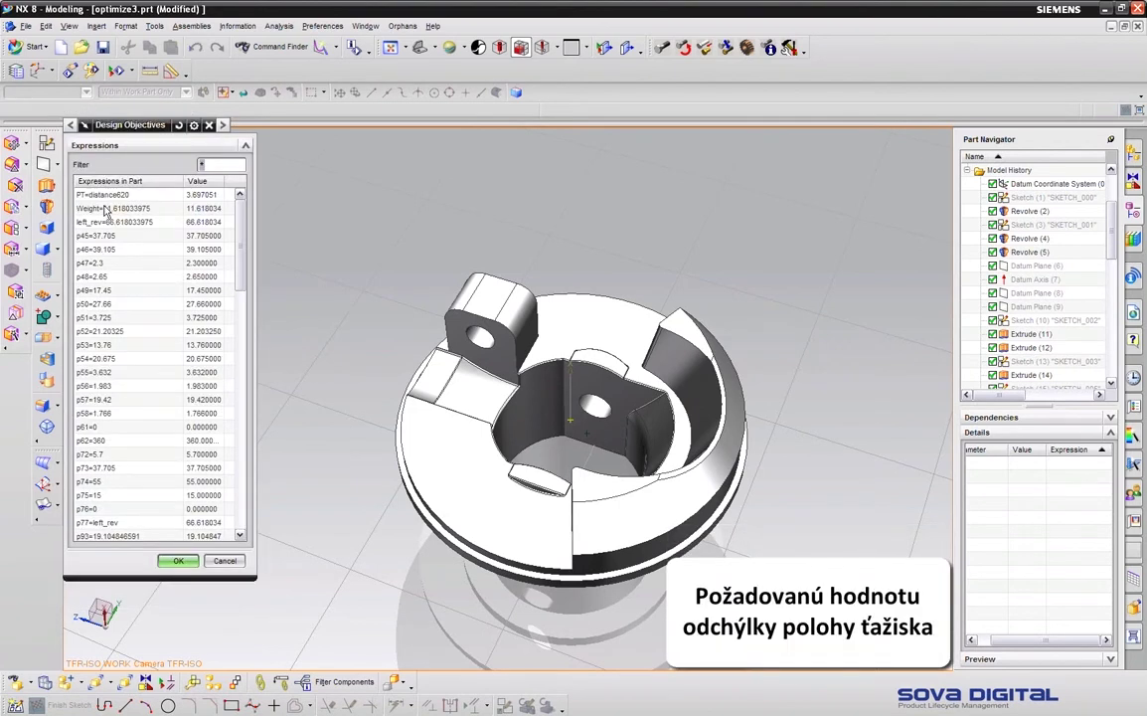
{"action": "left_click", "coordinate": [104, 197]}
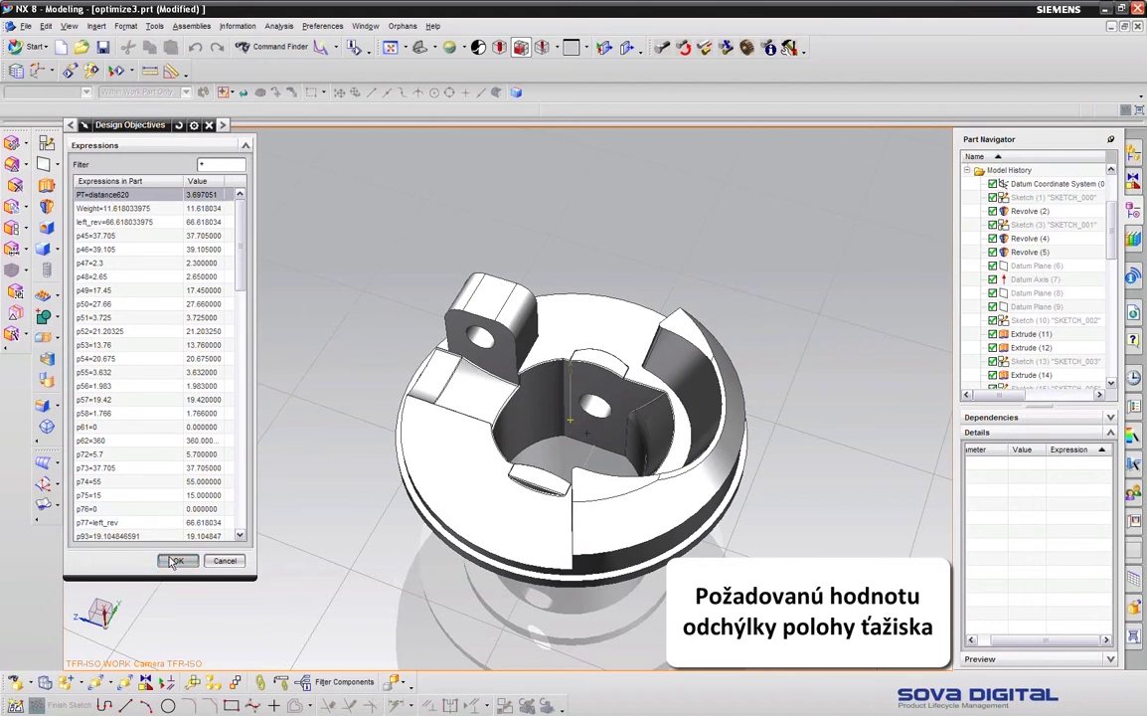
{"action": "left_click", "coordinate": [175, 561]}
{"action": "left_click", "coordinate": [146, 326]}
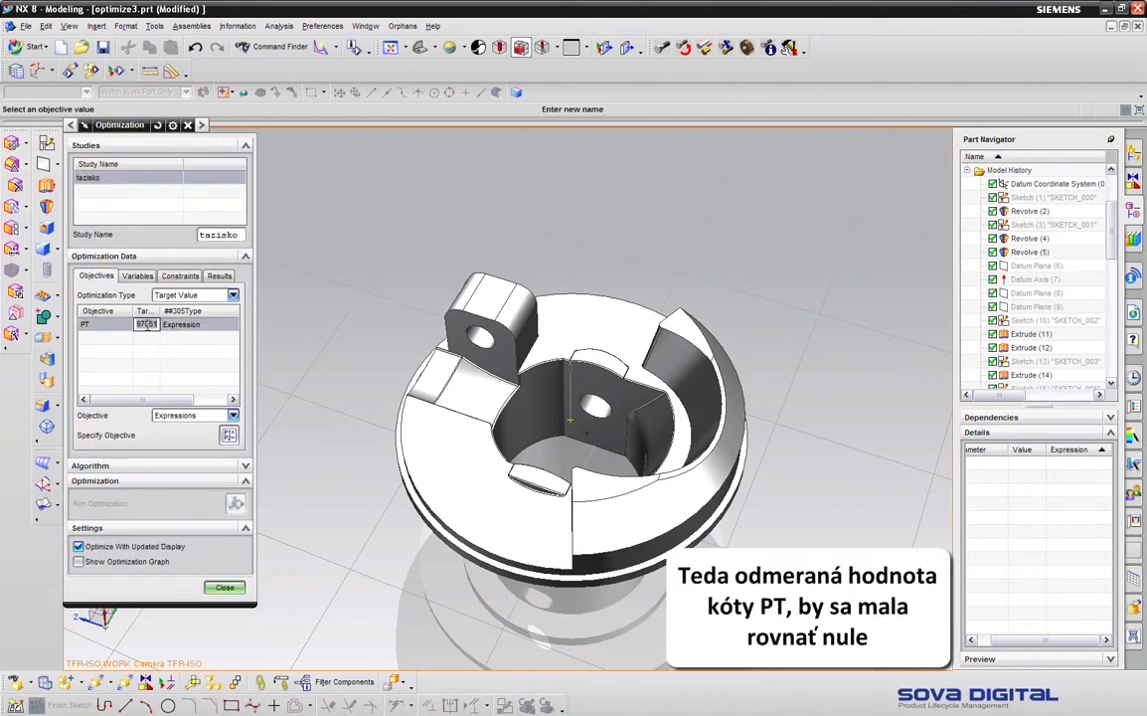
{"action": "type", "text": "0"}
{"action": "key", "text": "Return"}
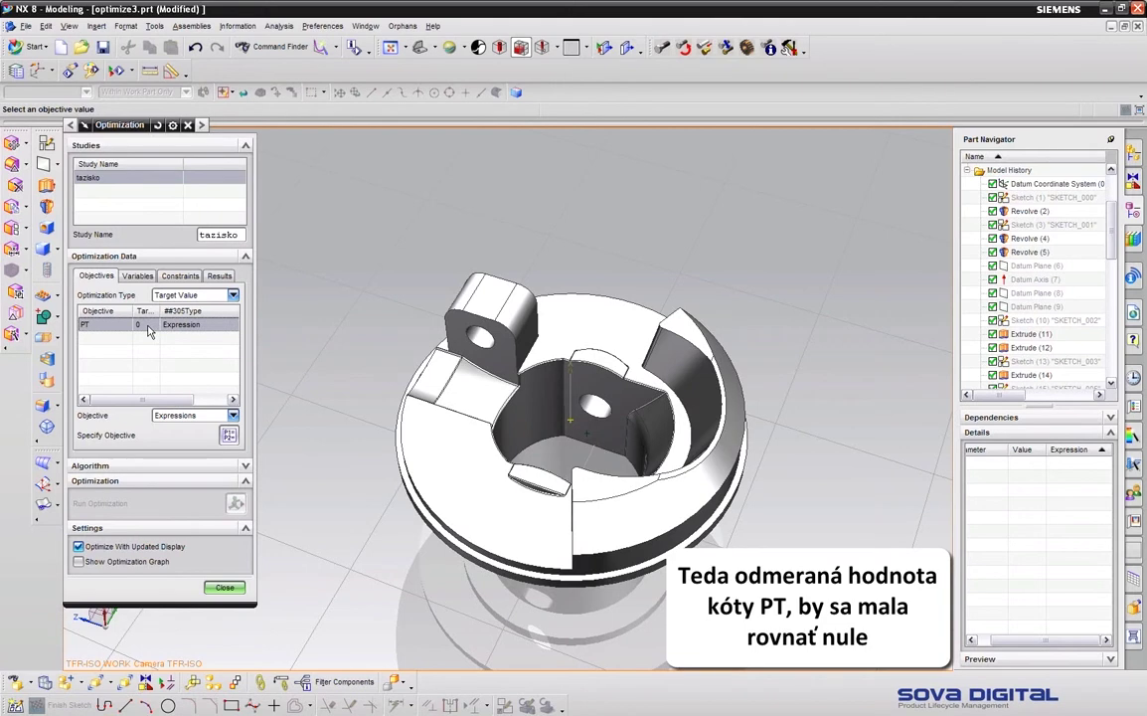
Step: Add Weight, left_rev and right_rev as the tazisko study's design variables
{"action": "left_click", "coordinate": [139, 276]}
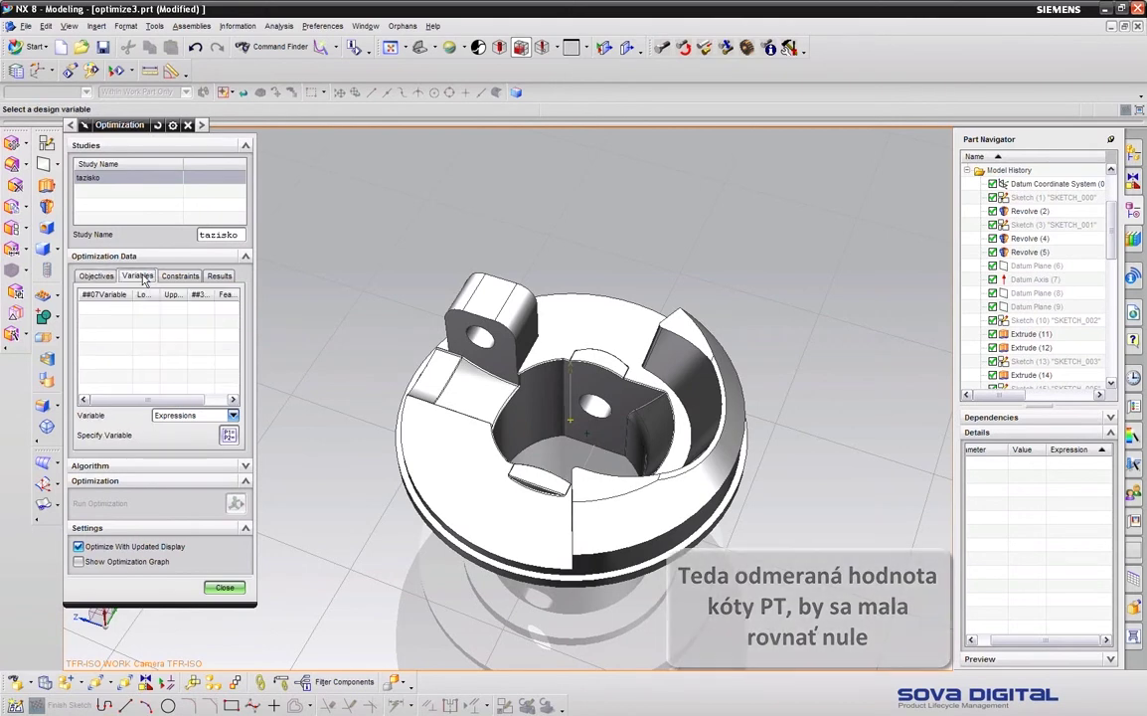
{"action": "left_click", "coordinate": [224, 435]}
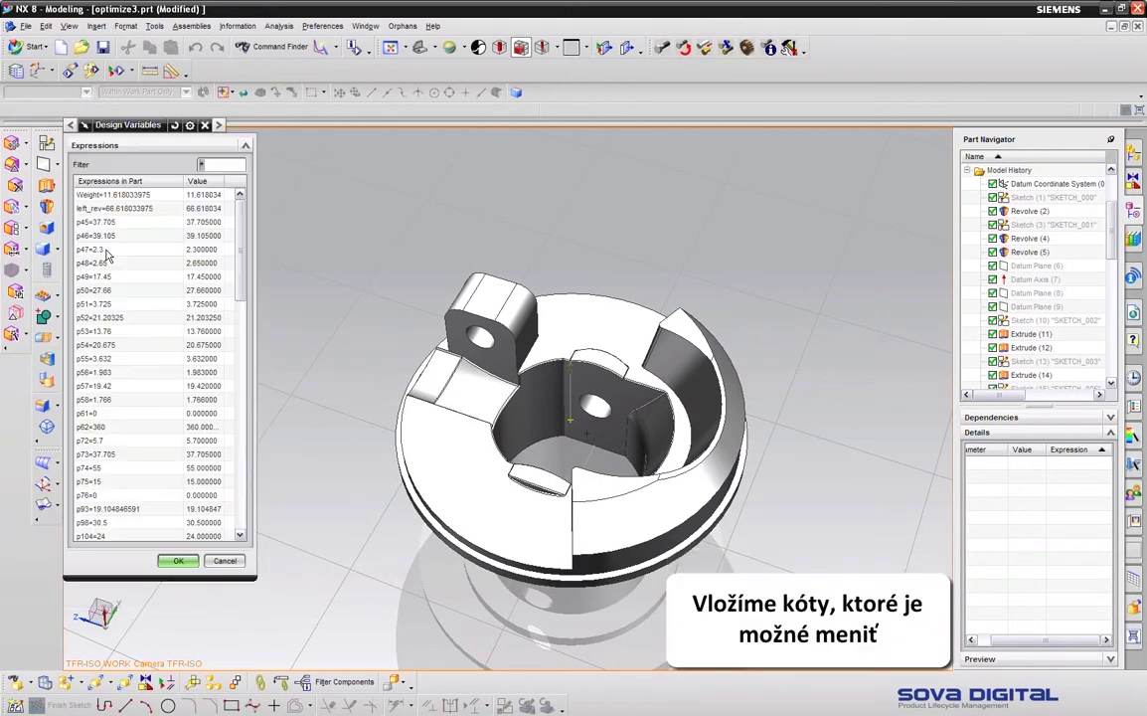
{"action": "left_click", "coordinate": [105, 210]}
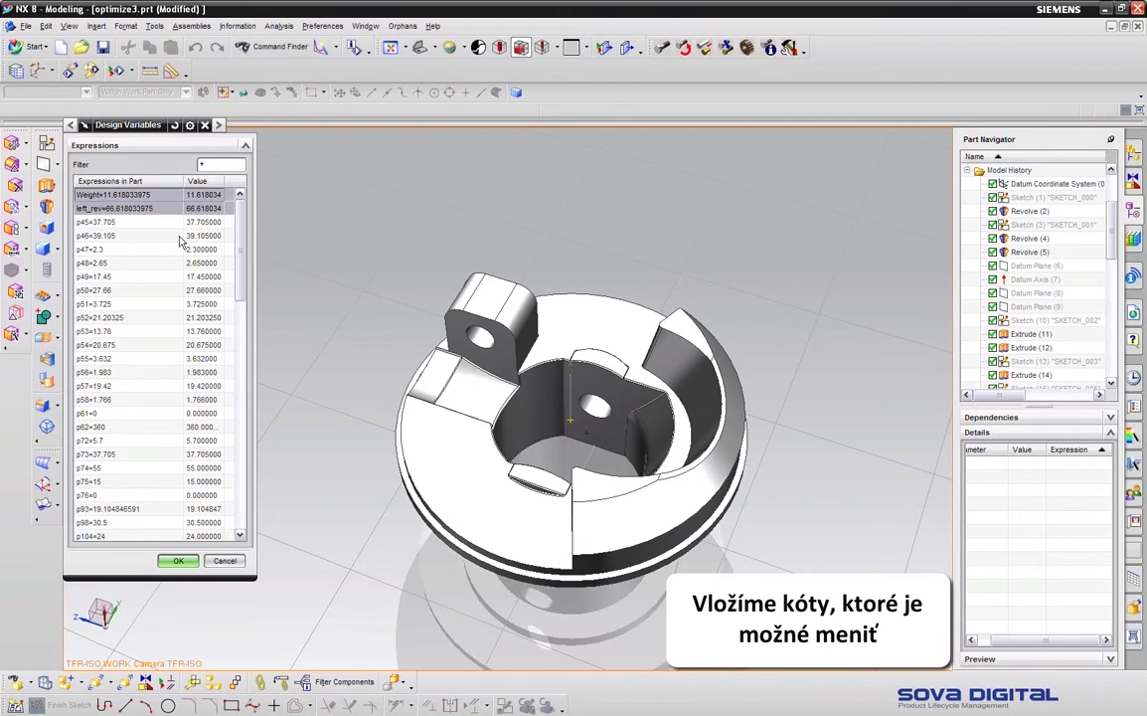
{"action": "left_click_drag", "start_coordinate": [239, 276], "coordinate": [244, 512]}
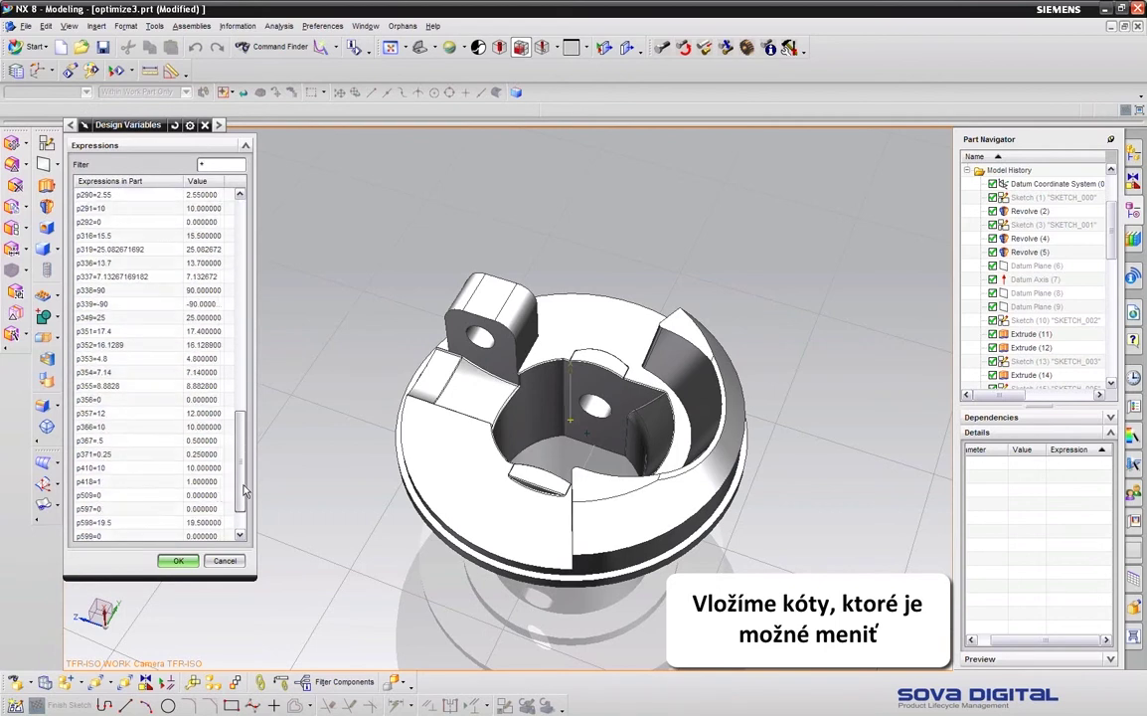
{"action": "left_click", "coordinate": [118, 524]}
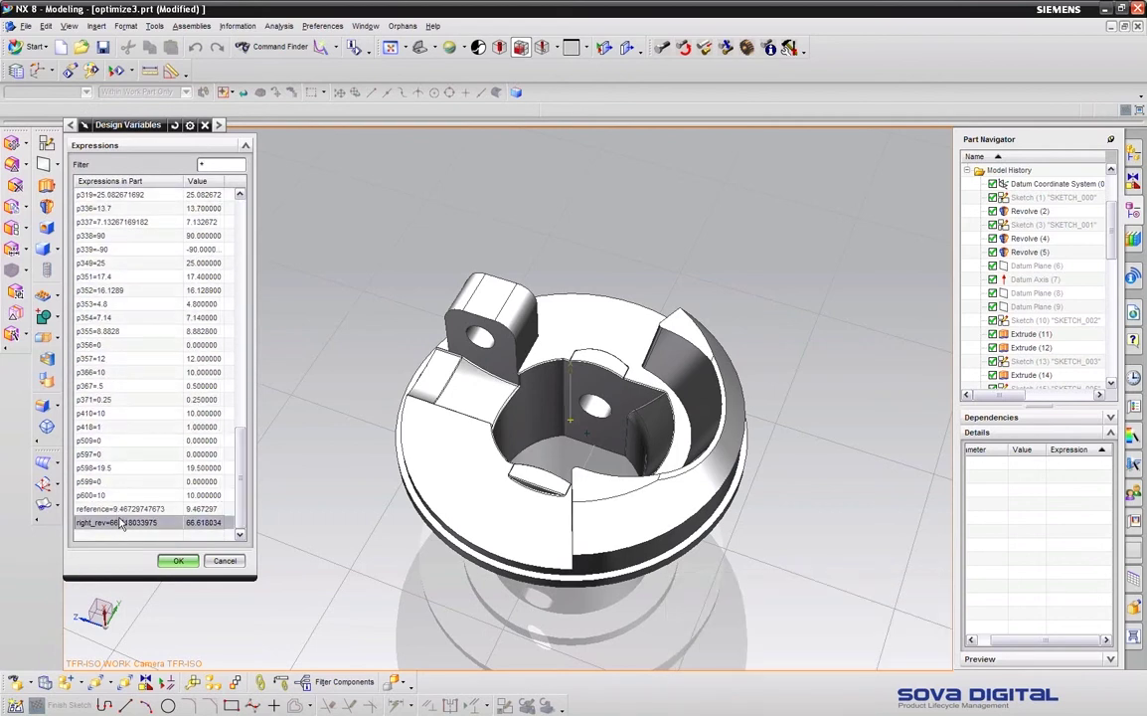
{"action": "left_click", "coordinate": [171, 561]}
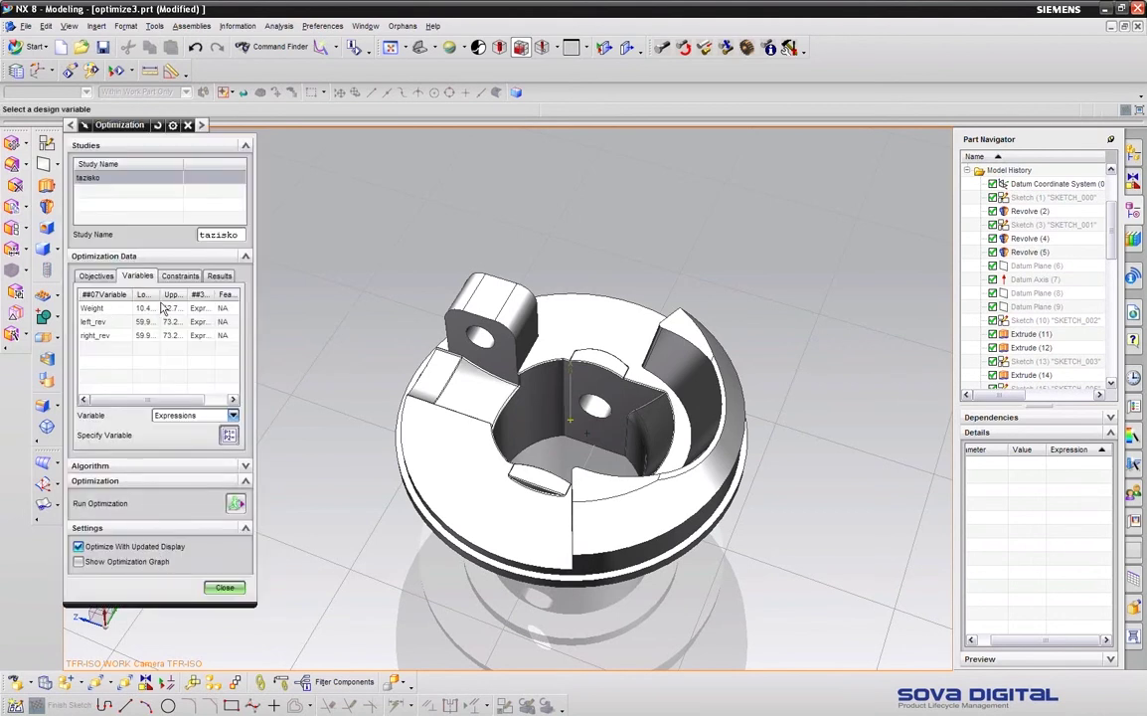
Step: Bound Weight from 0 to 12 and give left_rev an upper bound of 90
{"action": "left_click", "coordinate": [153, 309]}
{"action": "type", "text": "0"}
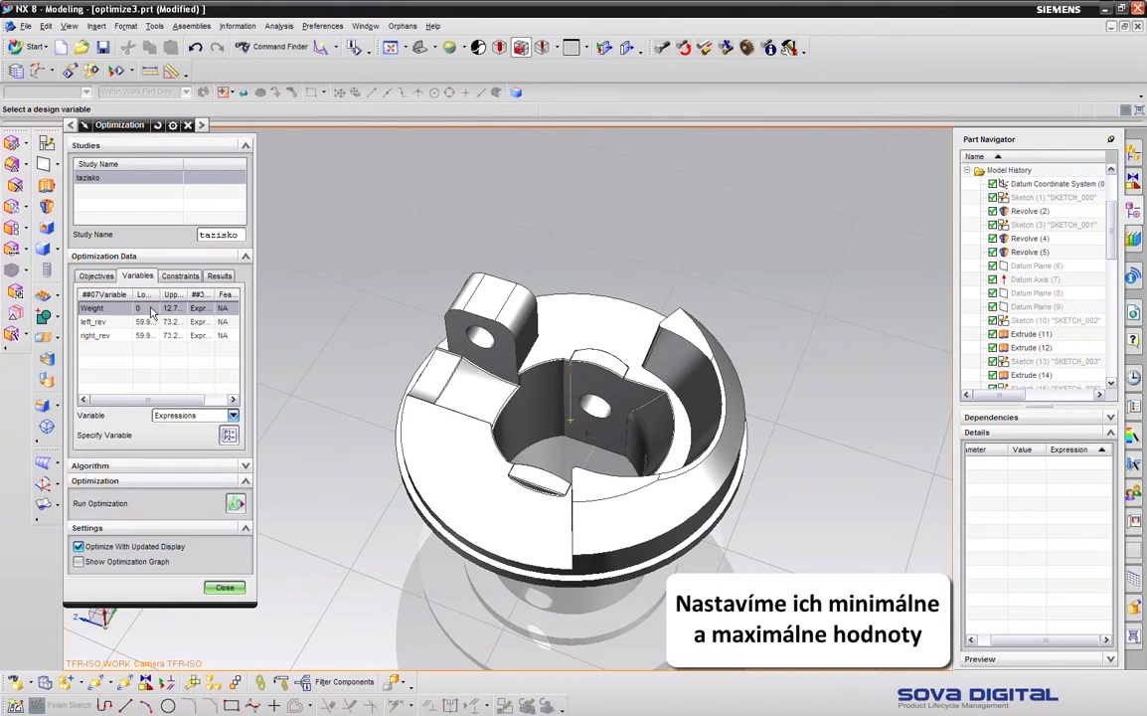
{"action": "left_click", "coordinate": [182, 310]}
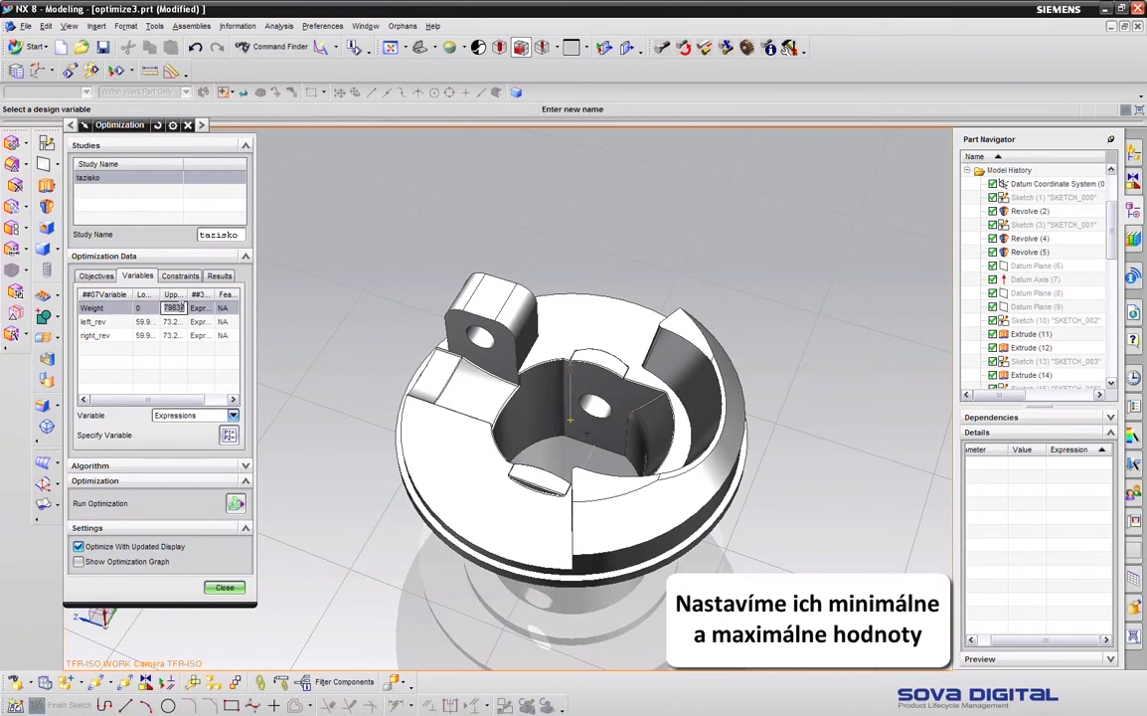
{"action": "key", "text": "Return"}
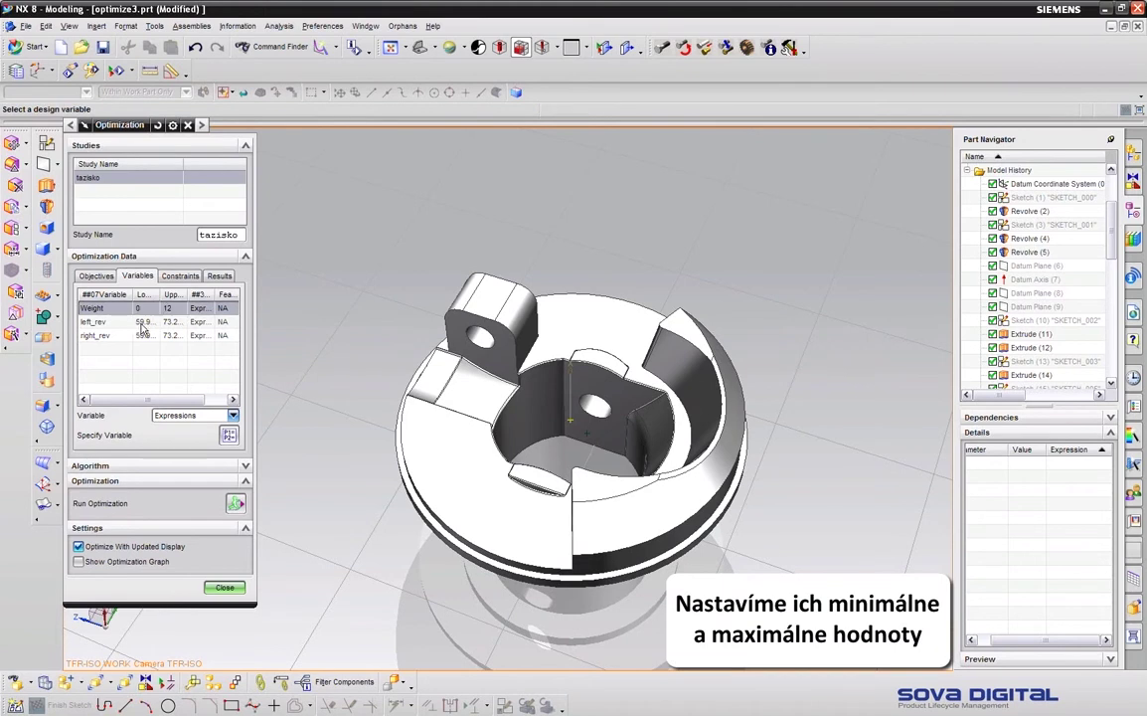
{"action": "left_click", "coordinate": [141, 324]}
{"action": "type", "text": "5"}
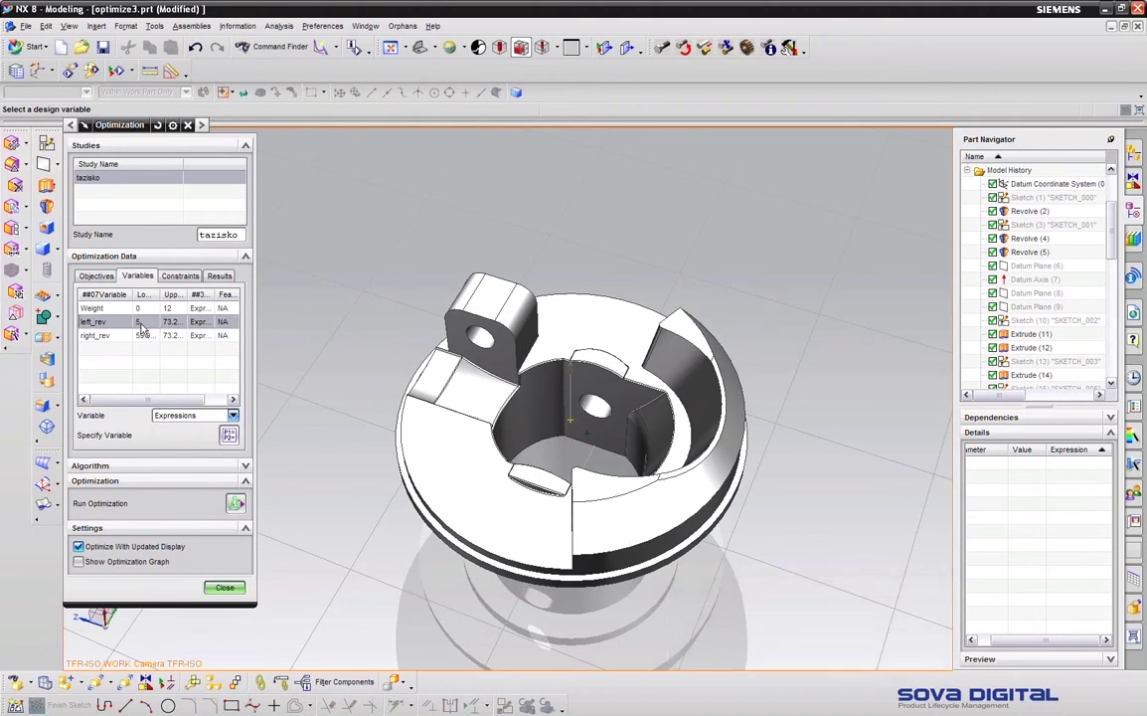
{"action": "left_click", "coordinate": [169, 325]}
{"action": "type", "text": "0"}
{"action": "key", "text": "Return"}
Step: Bound right_rev from 5 to 90
{"action": "left_click", "coordinate": [142, 338]}
{"action": "left_click", "coordinate": [147, 336]}
{"action": "type", "text": "5"}
{"action": "key", "text": "Return"}
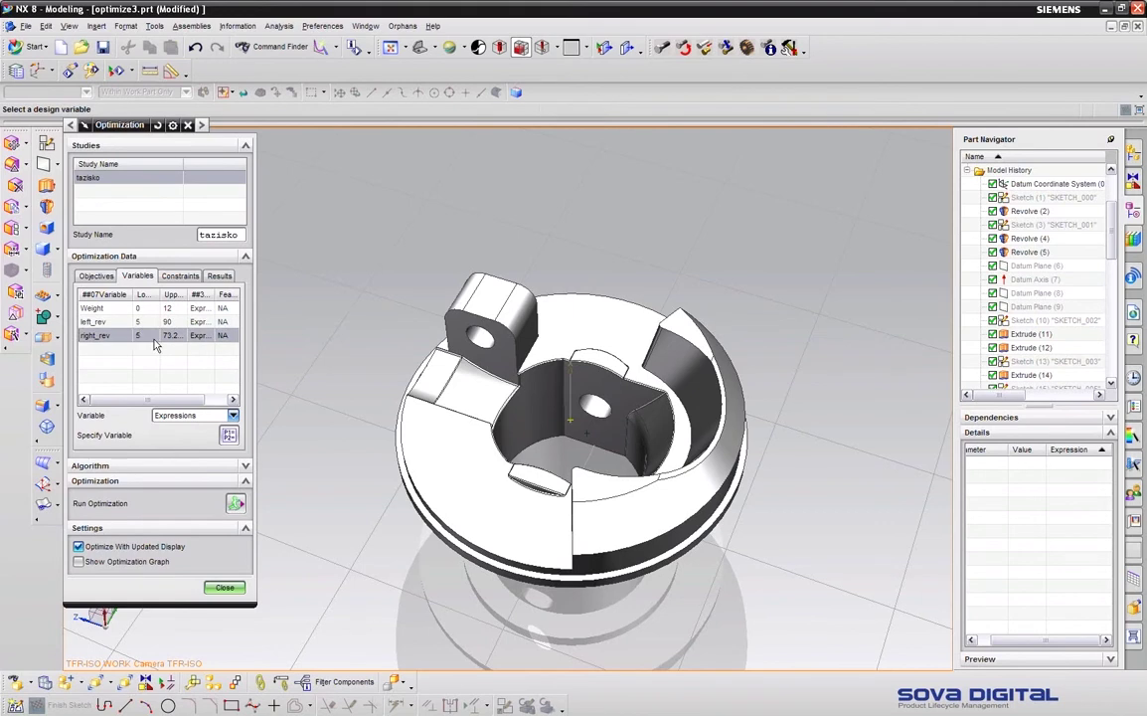
{"action": "left_click", "coordinate": [175, 337]}
{"action": "key", "text": "Return"}
{"action": "left_click", "coordinate": [147, 473]}
Step: Limit the study to 50 updates, enable the optimization graph, and run it
{"action": "double_click", "coordinate": [229, 465]}
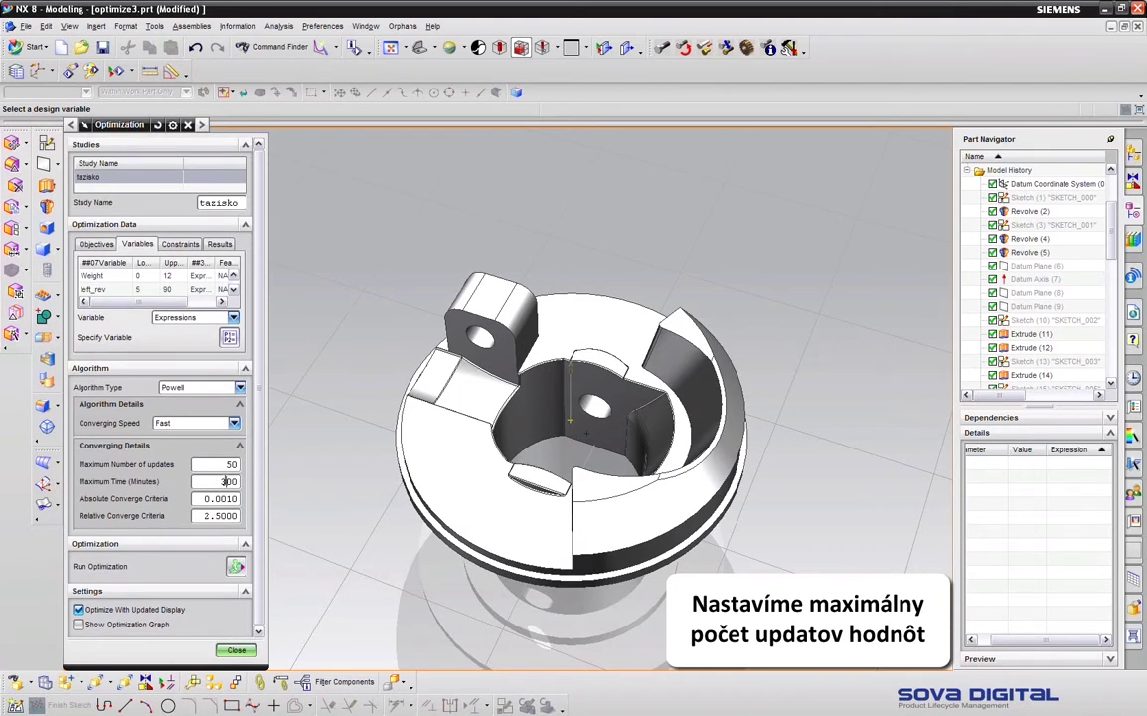
{"action": "left_click", "coordinate": [77, 625]}
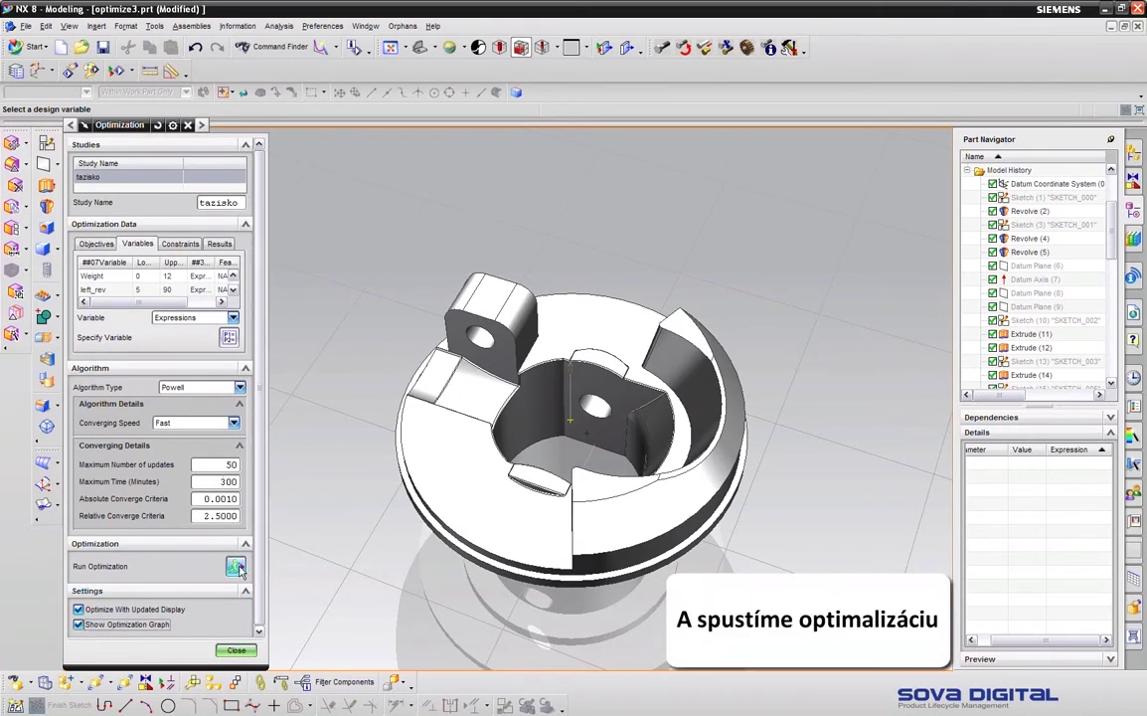
{"action": "left_click", "coordinate": [236, 565]}
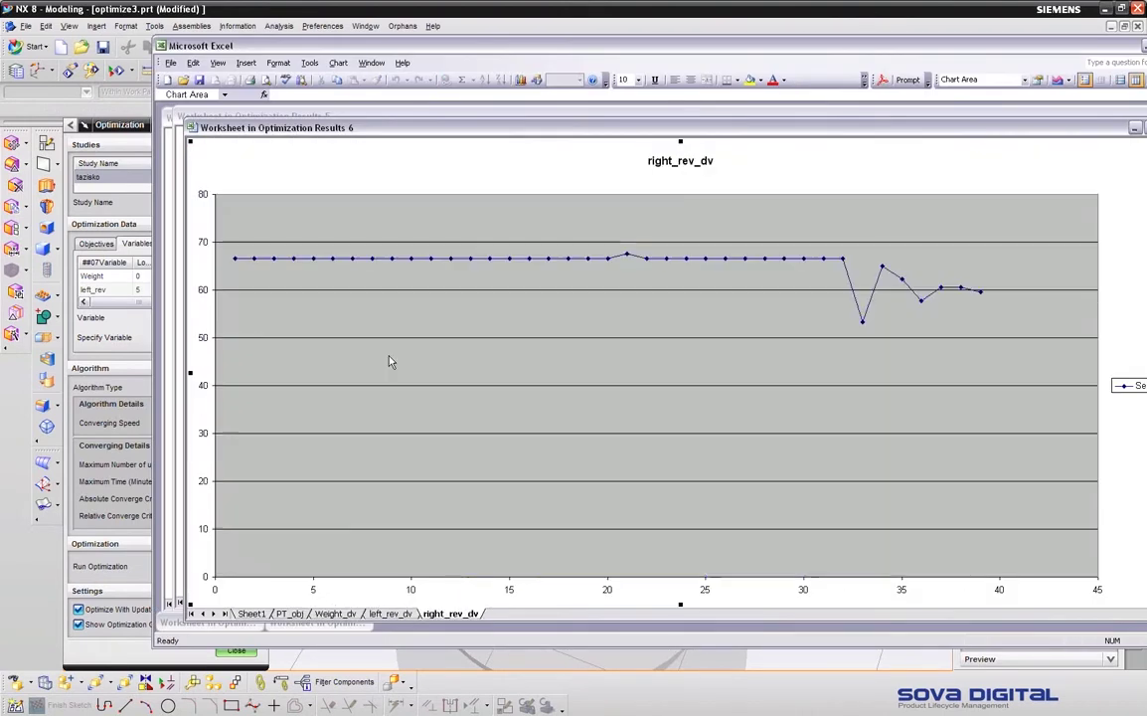
Step: Review the PT_obj, Weight_dv, left_rev_dv and right_rev_dv charts, then close the Excel workbook
{"action": "left_click", "coordinate": [288, 613]}
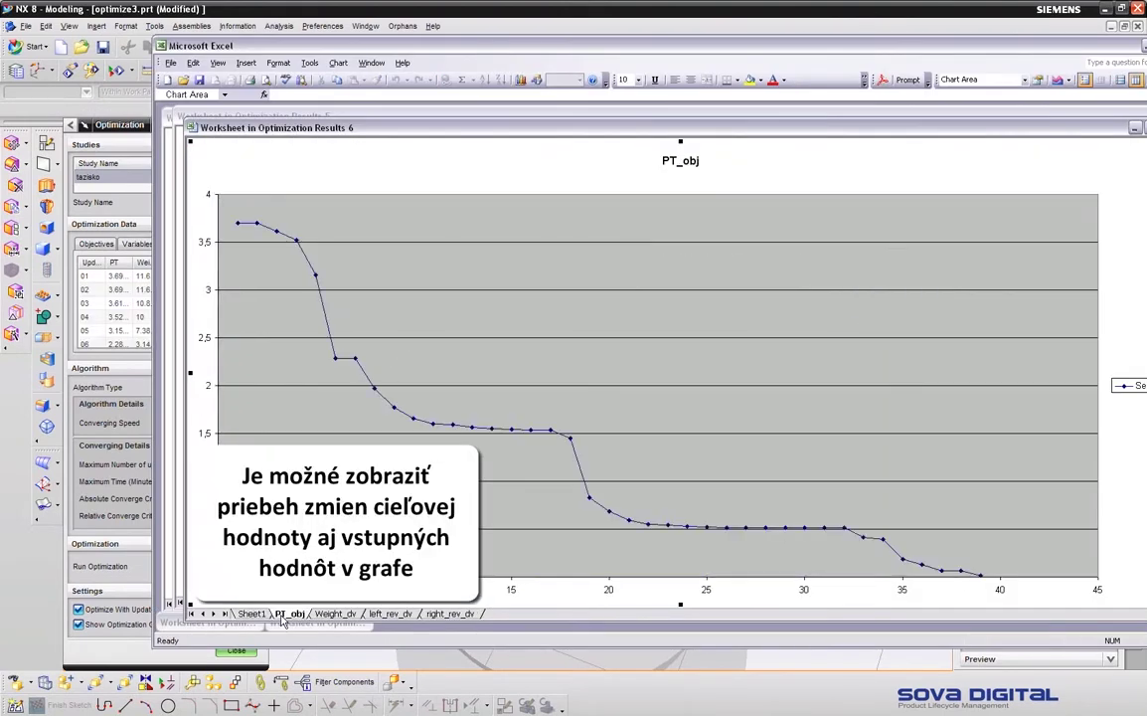
{"action": "left_click", "coordinate": [980, 581]}
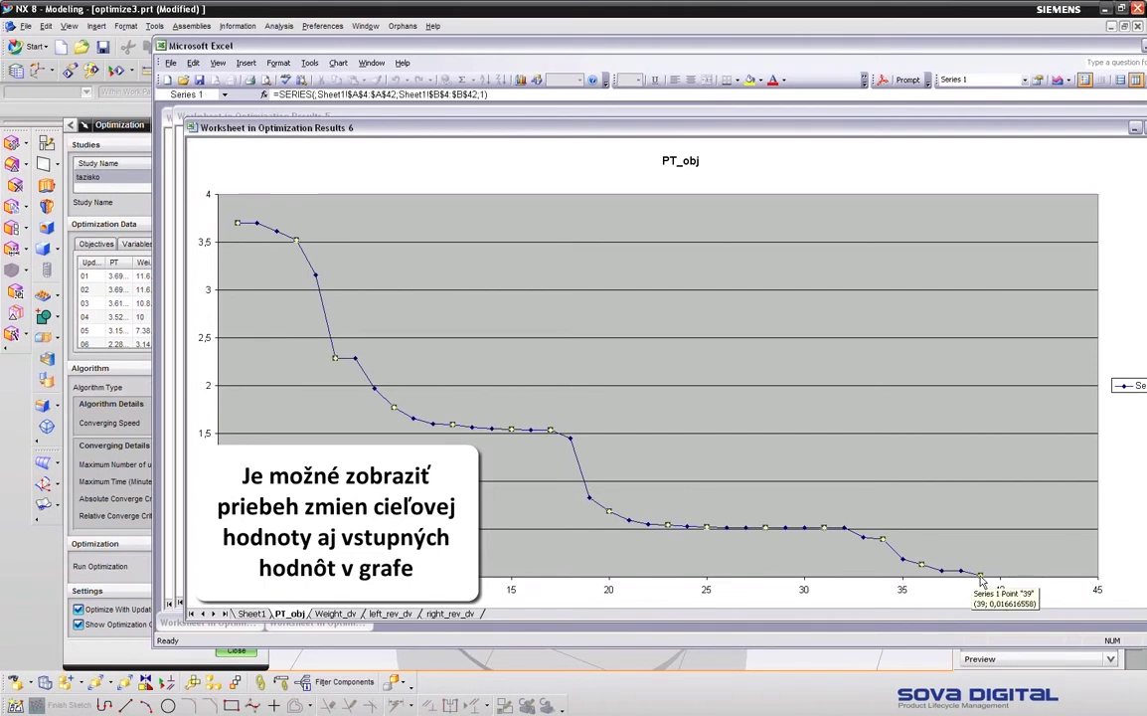
{"action": "left_click", "coordinate": [336, 614]}
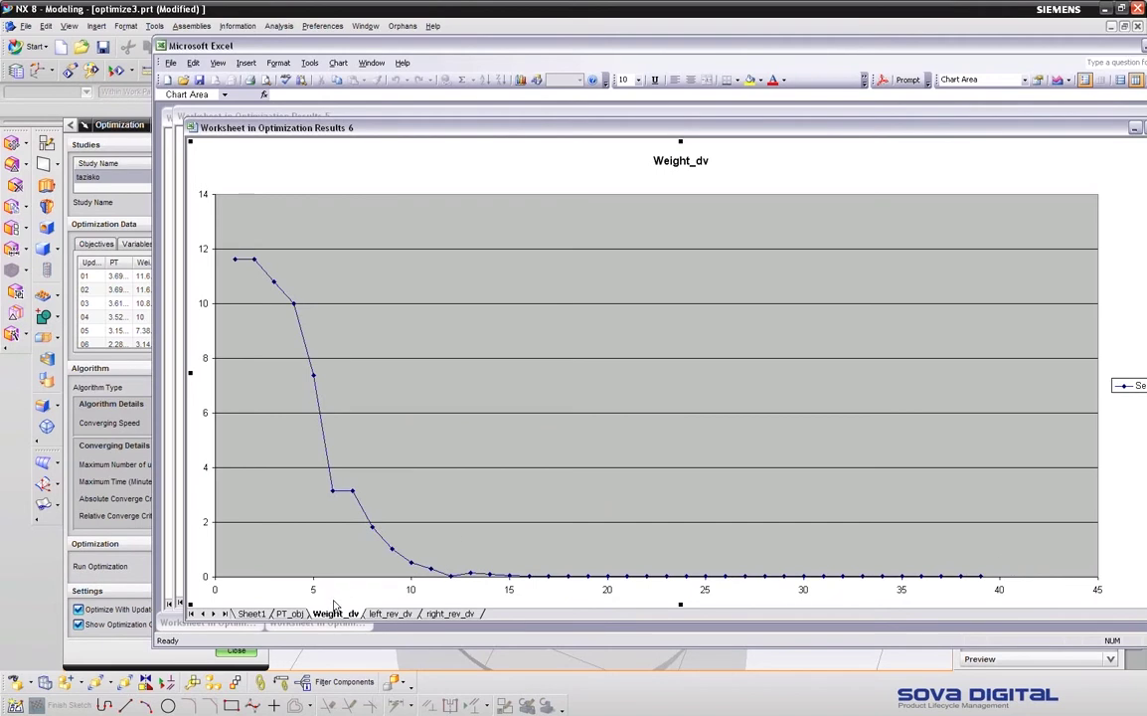
{"action": "left_click", "coordinate": [398, 615]}
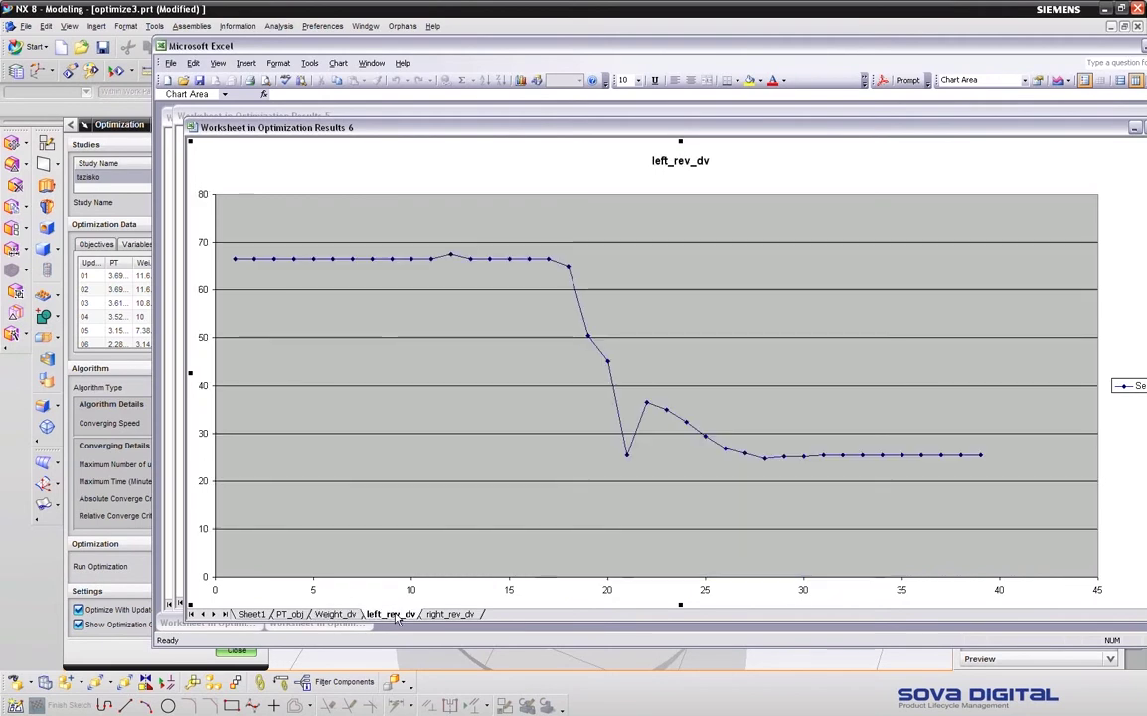
{"action": "left_click", "coordinate": [445, 615]}
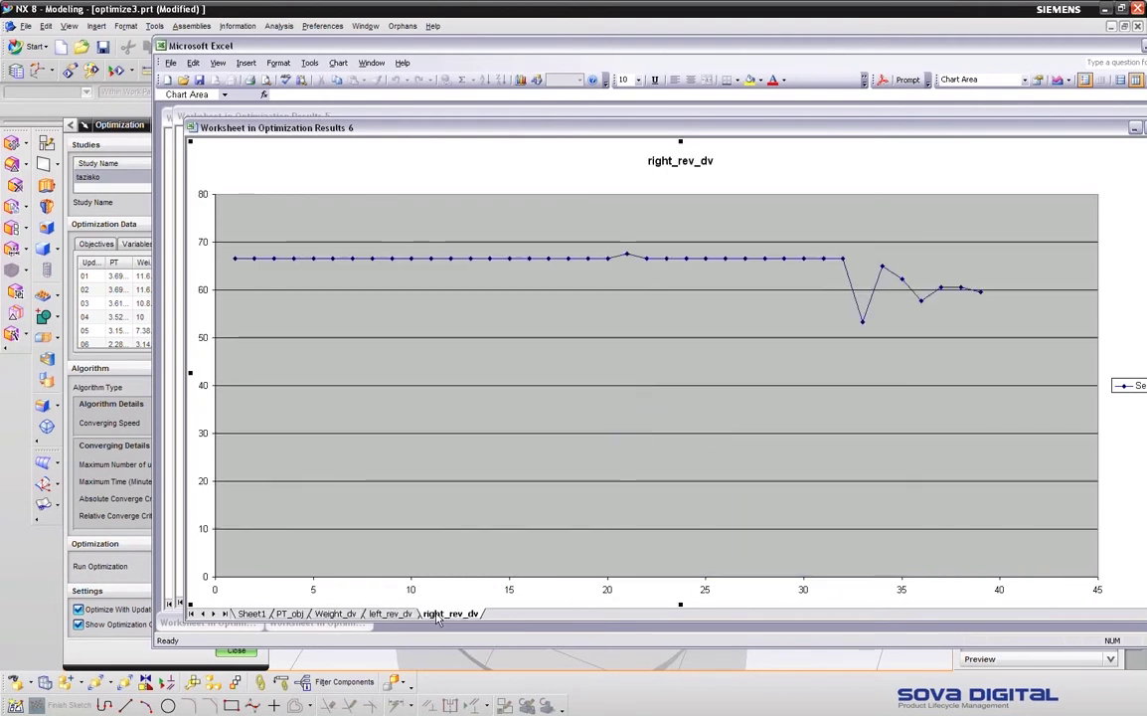
{"action": "double_click", "coordinate": [1009, 53]}
{"action": "key", "text": "alt+F4"}
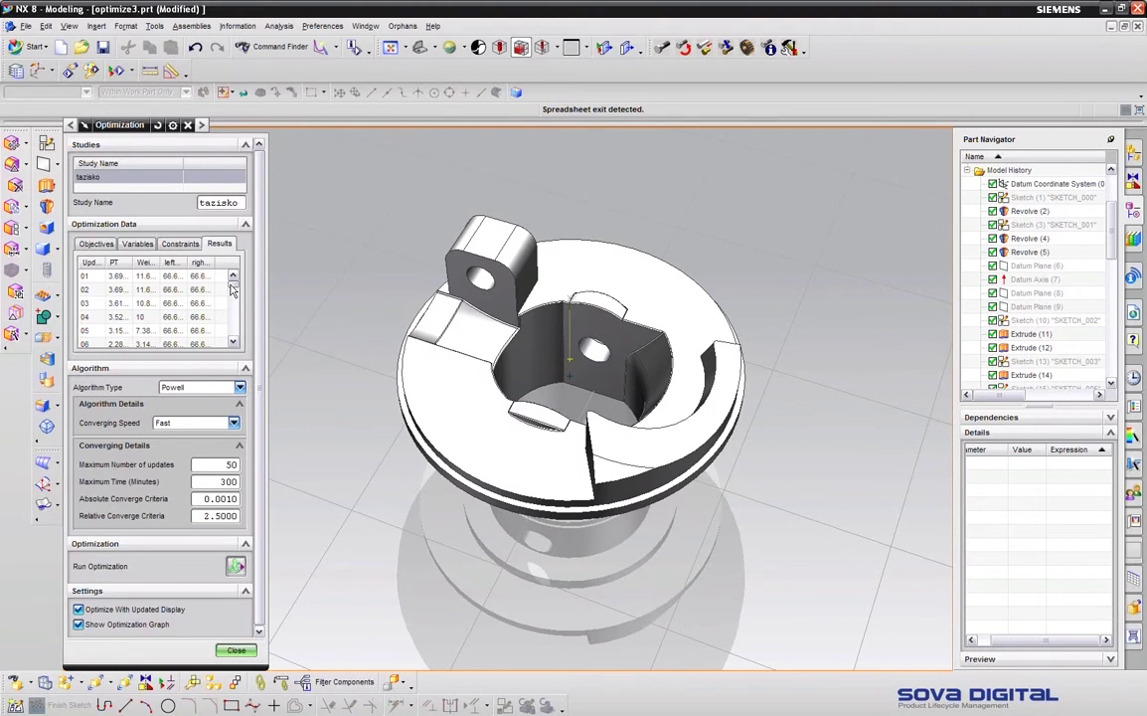
Step: Review final update 39 showing PT at 0.0166166, then close the tazisko optimization study
{"action": "scroll", "coordinate": [210, 288], "scroll_direction": "down", "scroll_amount": 10}
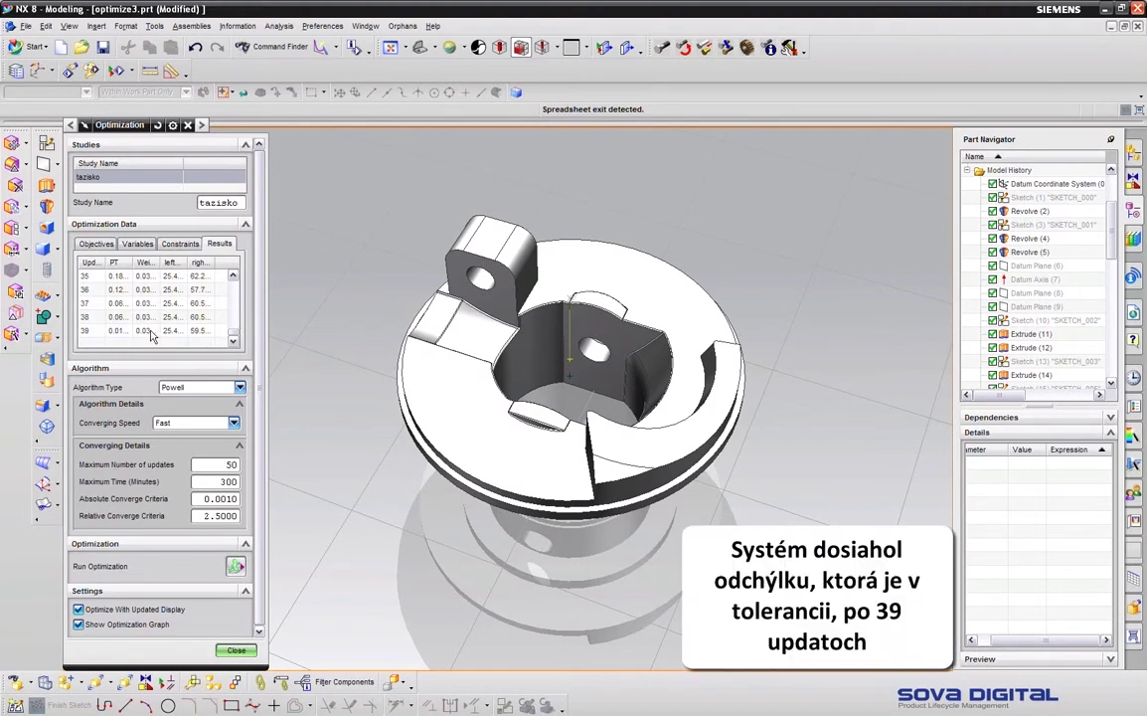
{"action": "left_click", "coordinate": [124, 332]}
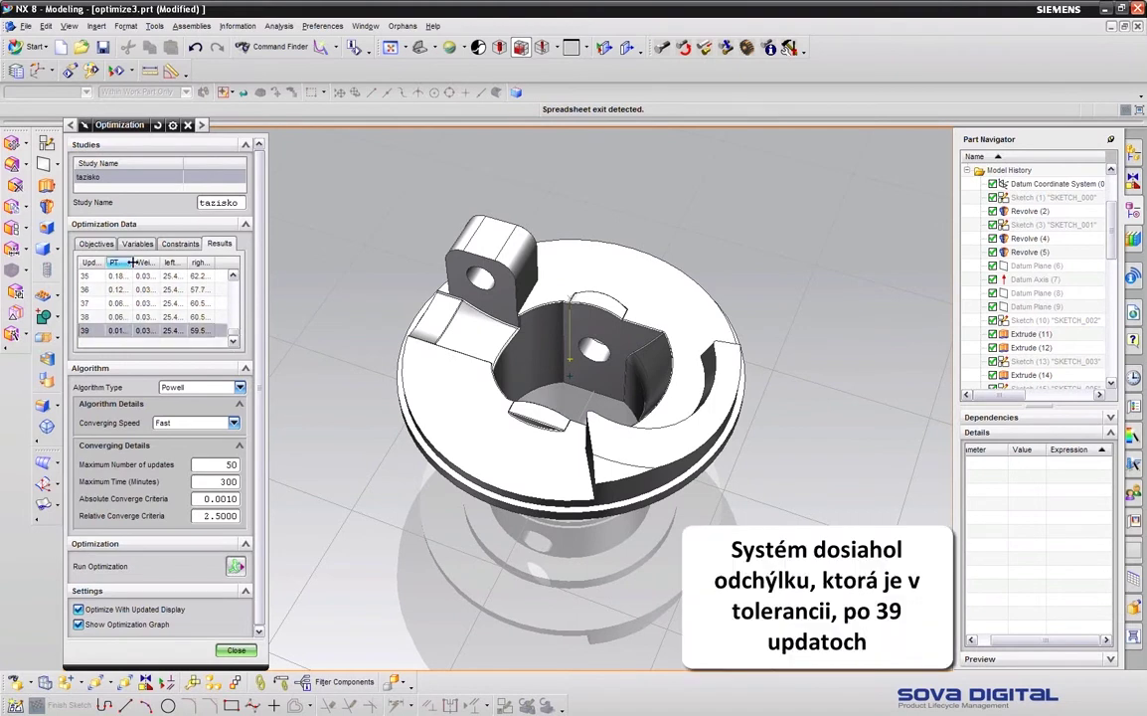
{"action": "left_click_drag", "start_coordinate": [131, 262], "coordinate": [179, 261]}
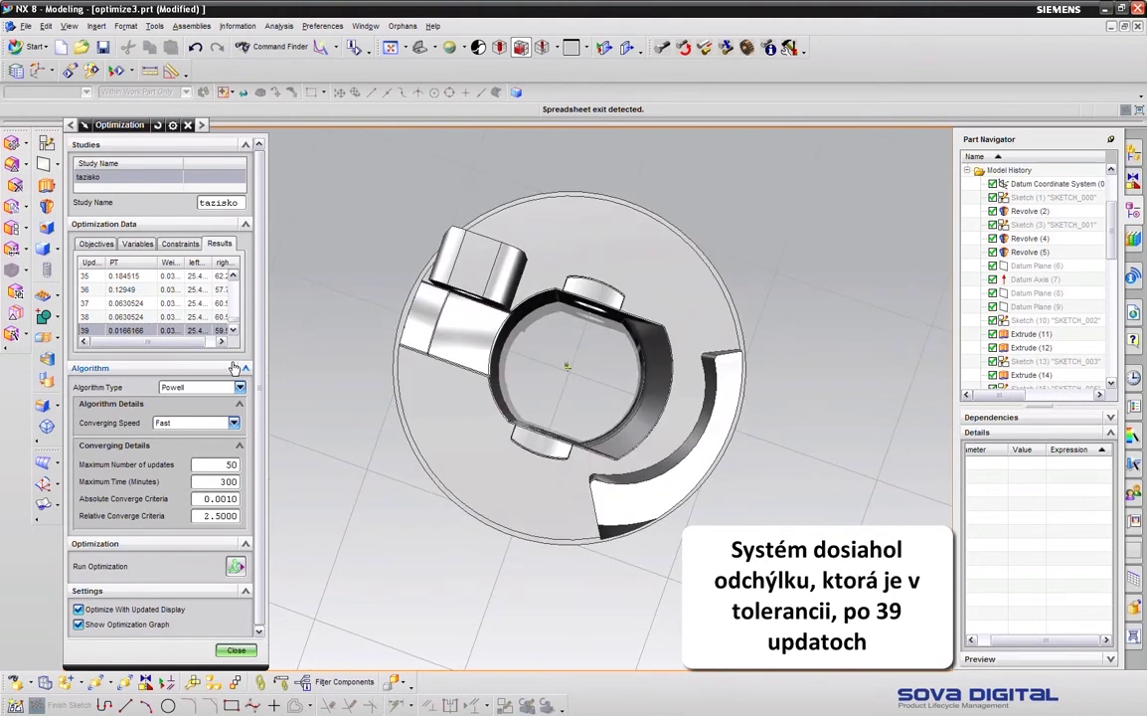
{"action": "left_click", "coordinate": [236, 650]}
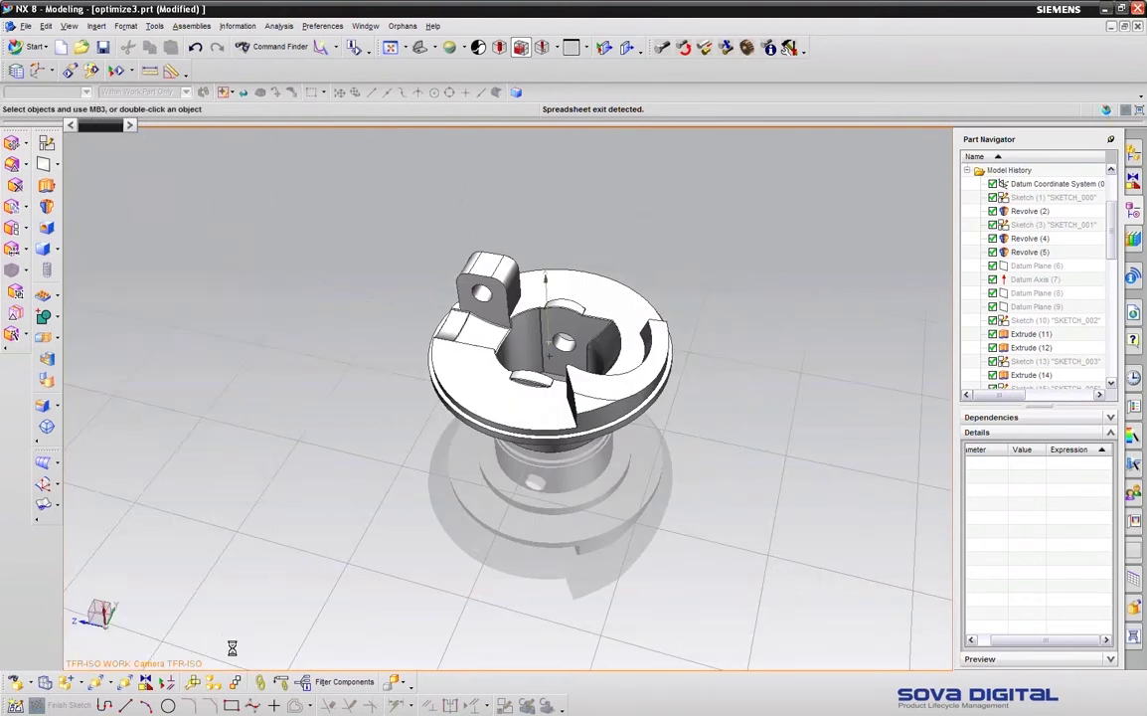